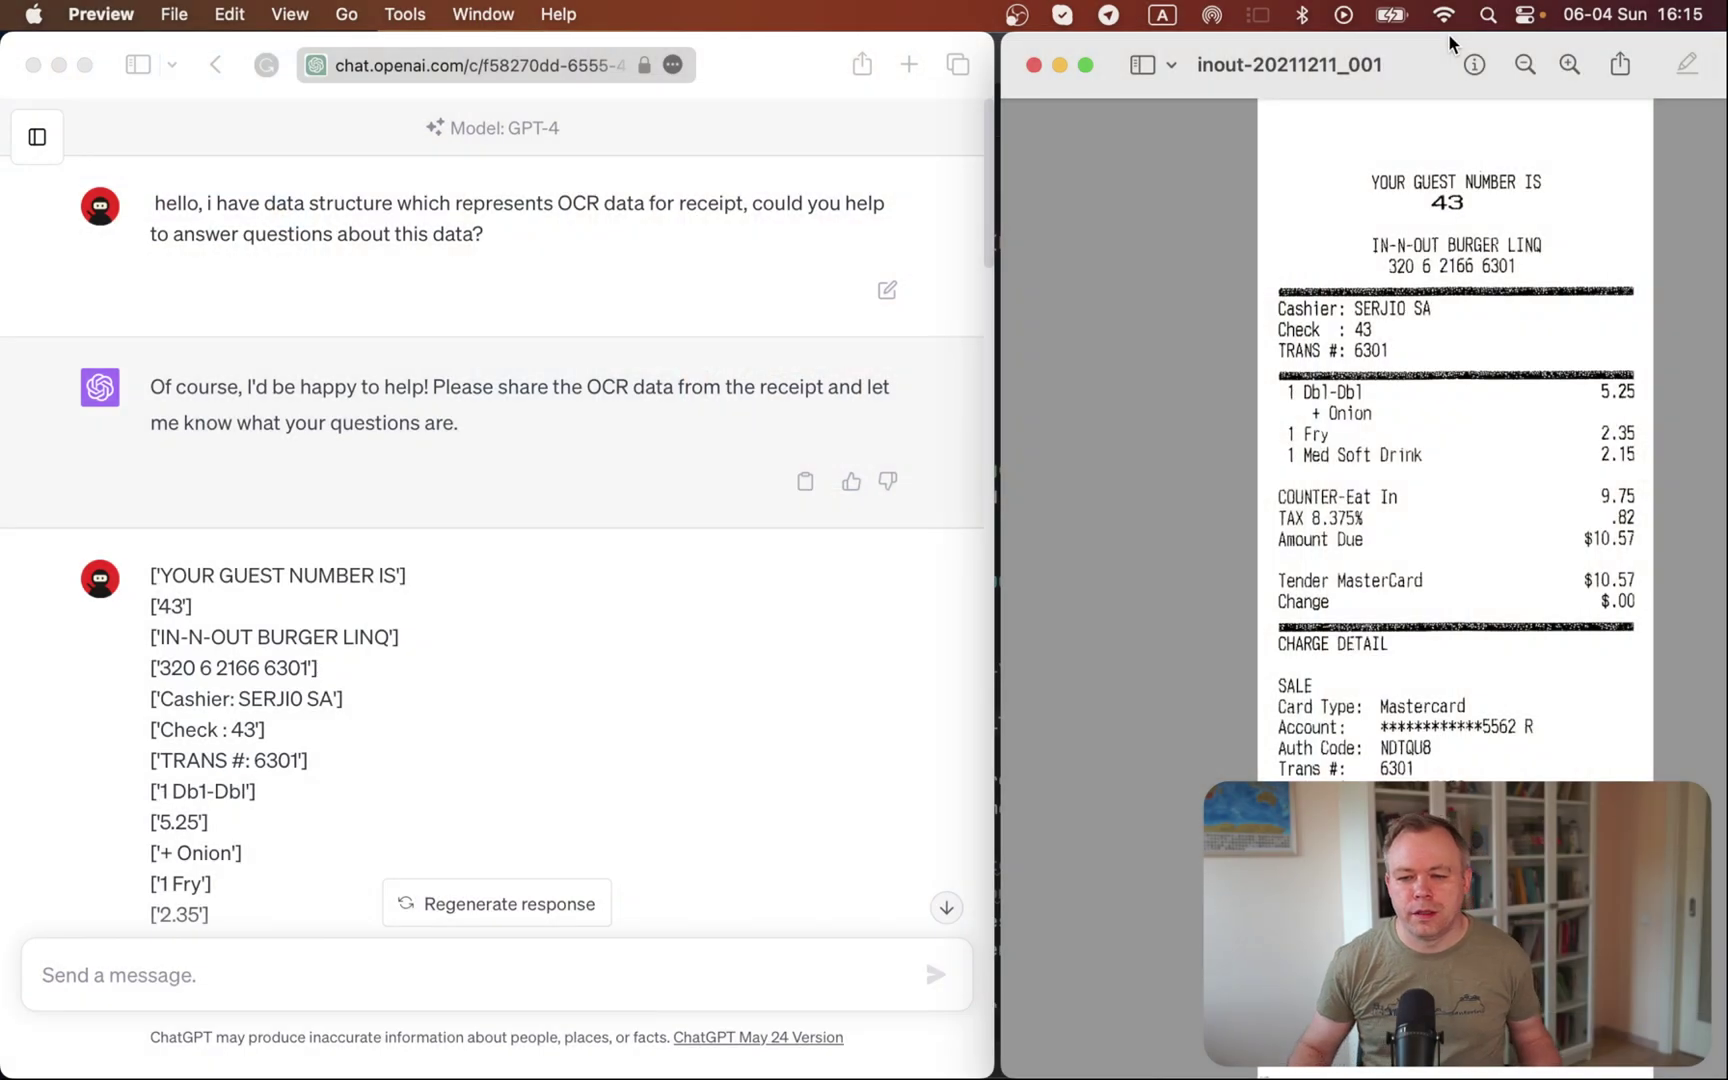
pyautogui.click(1408, 61)
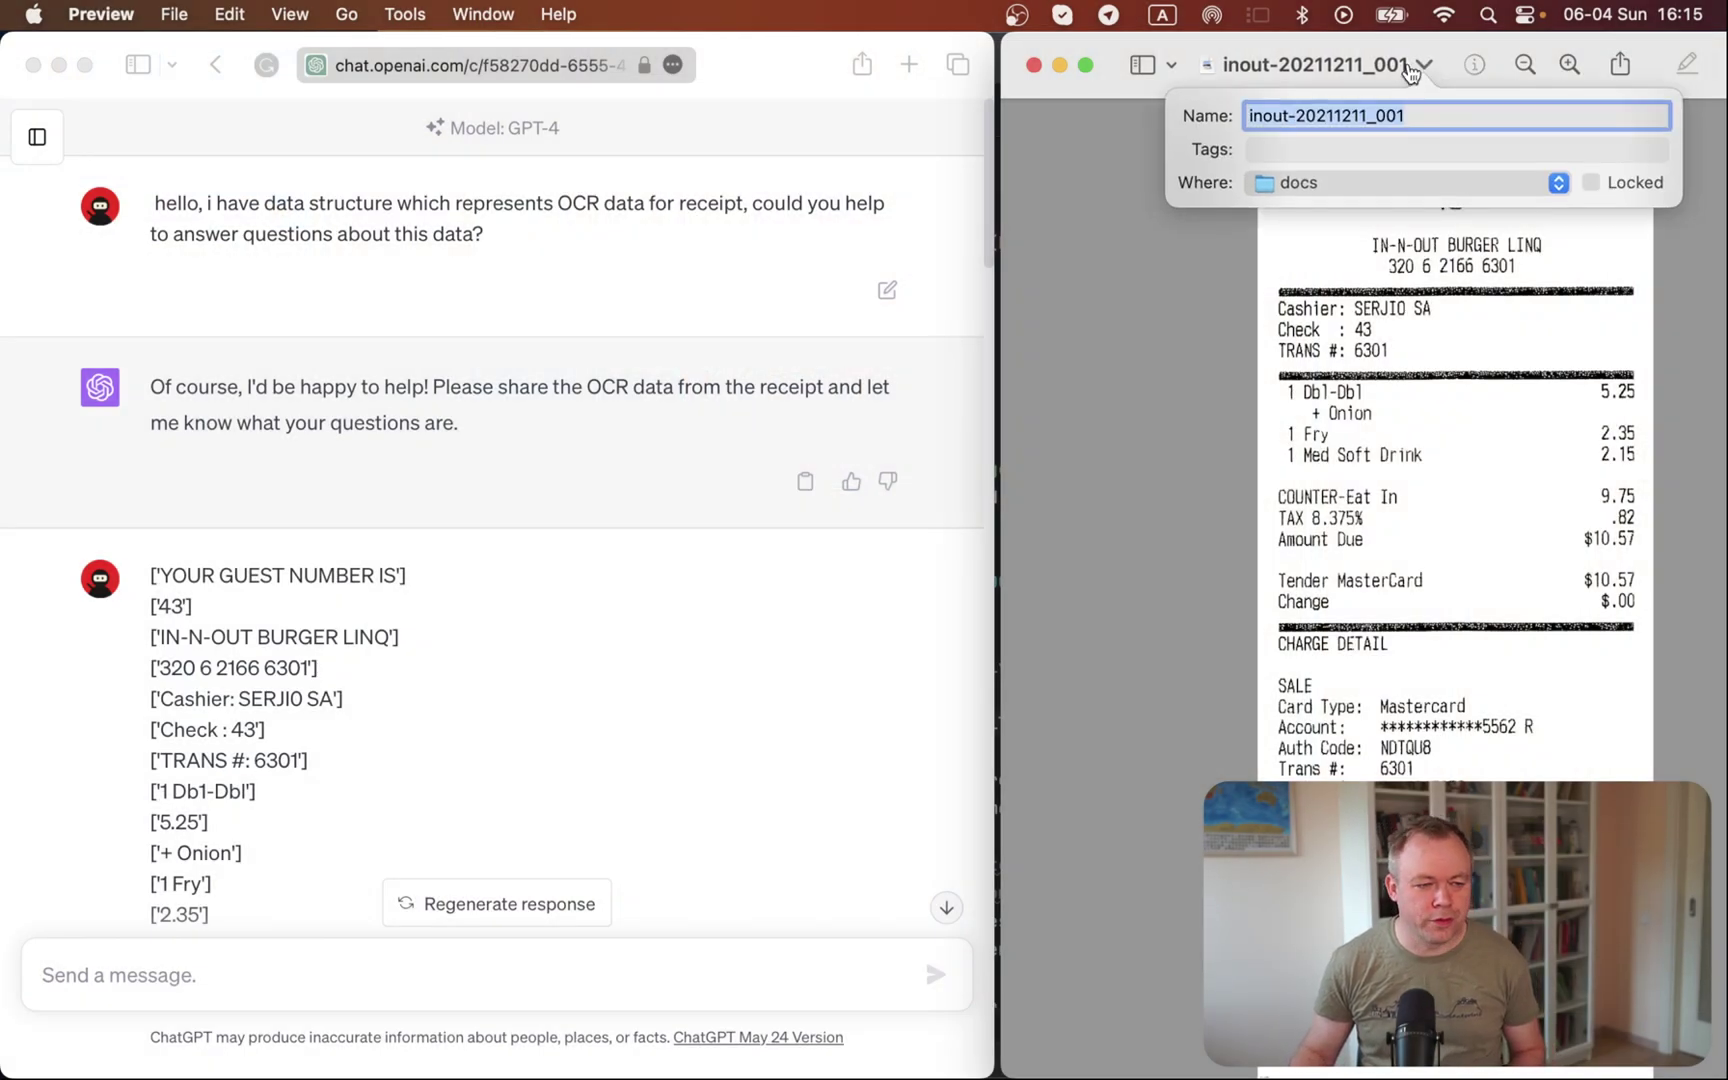
pyautogui.press('super+Tab')
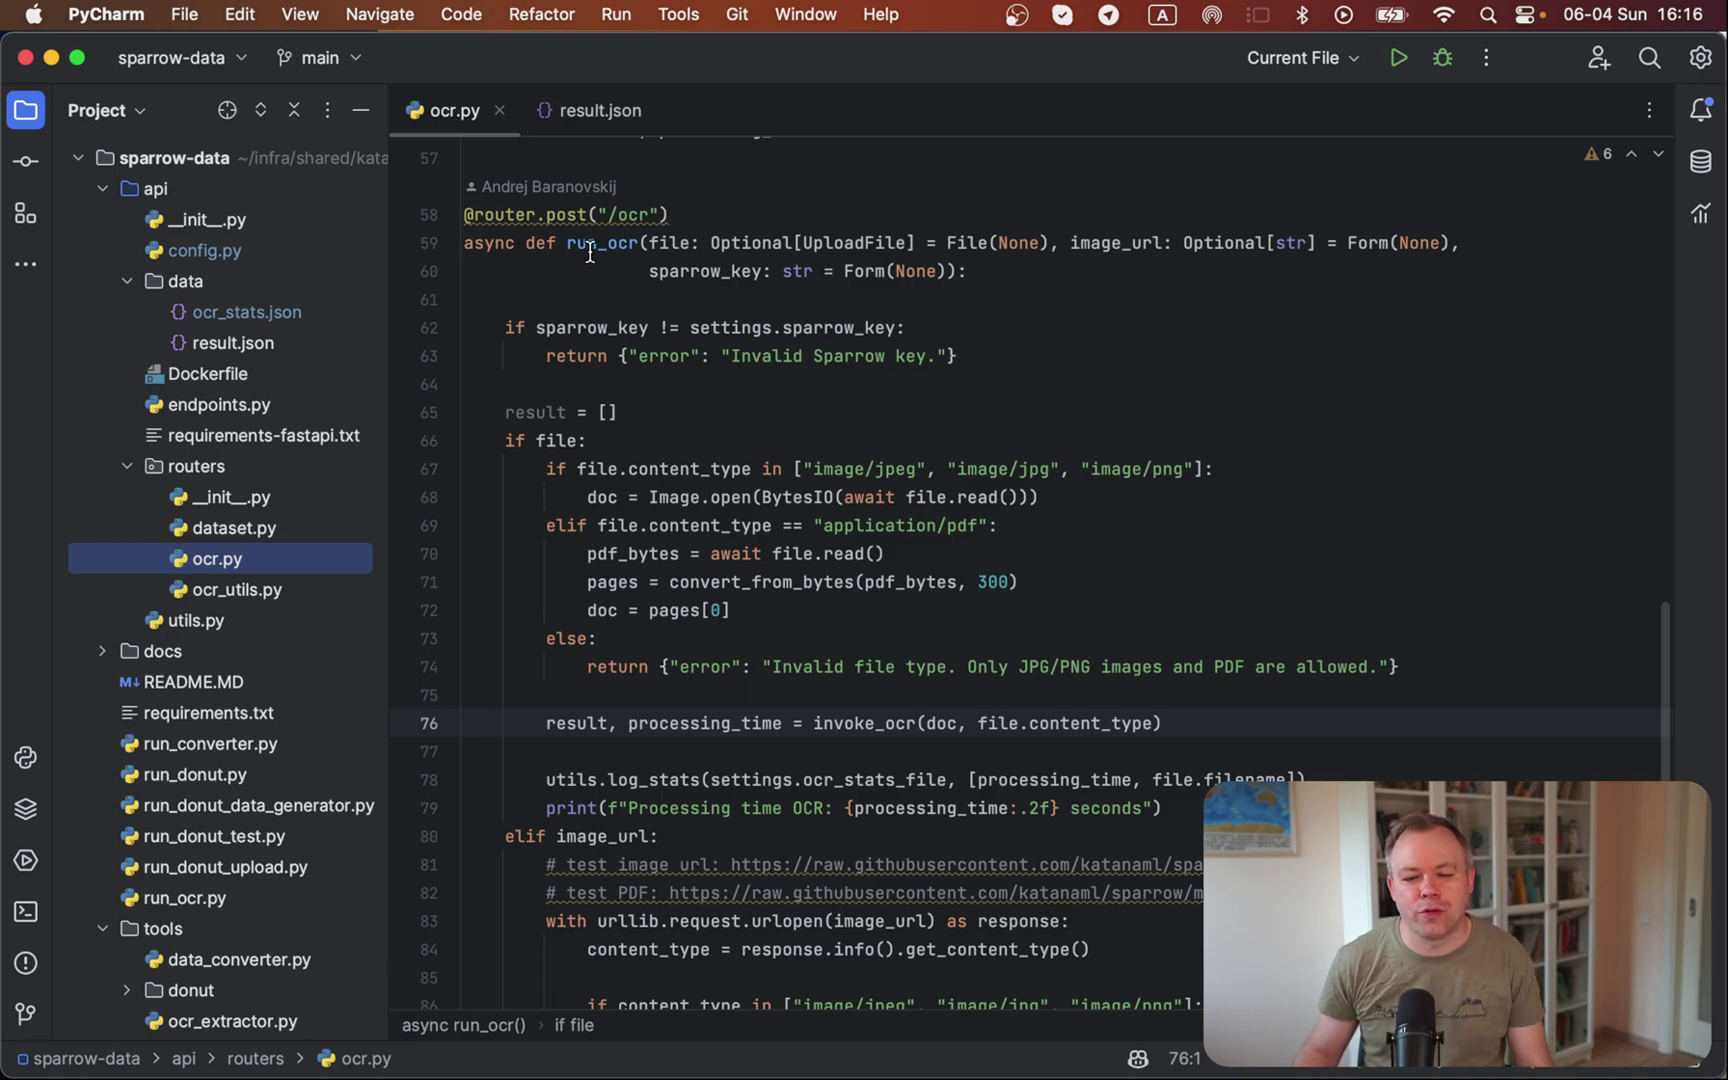
pyautogui.moveTo(545, 229)
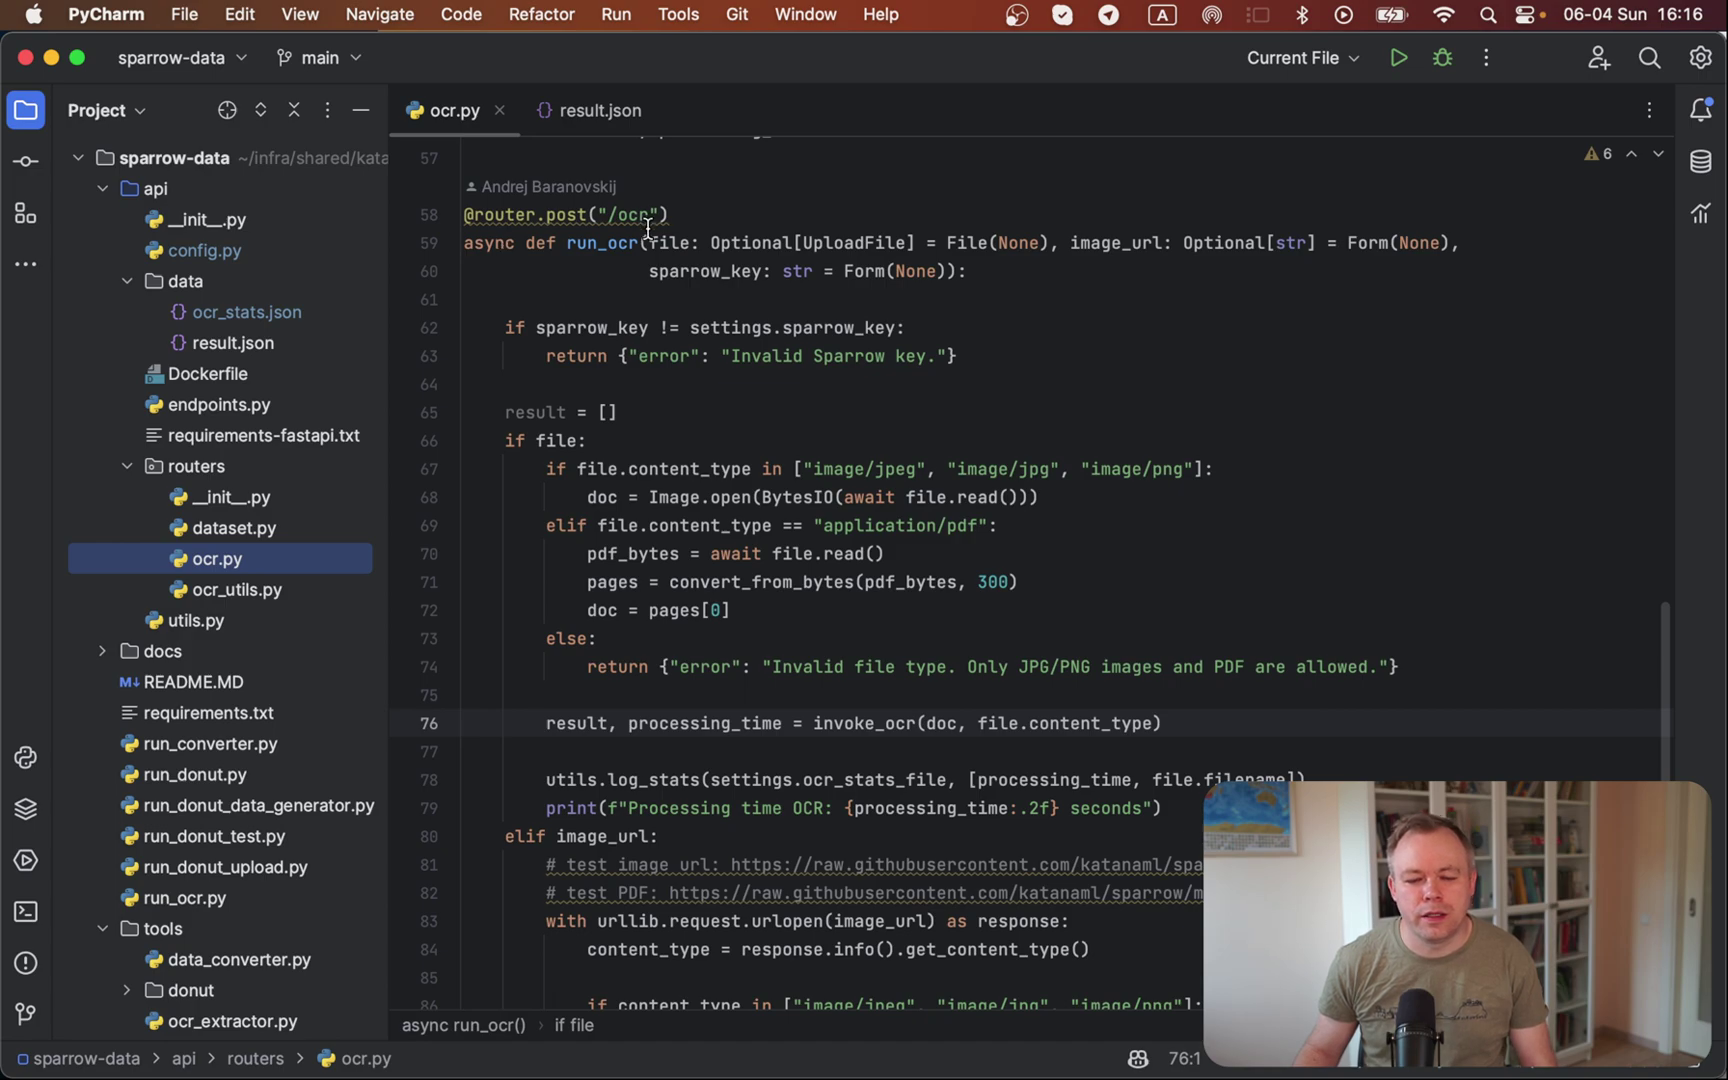
pyautogui.moveTo(648, 229)
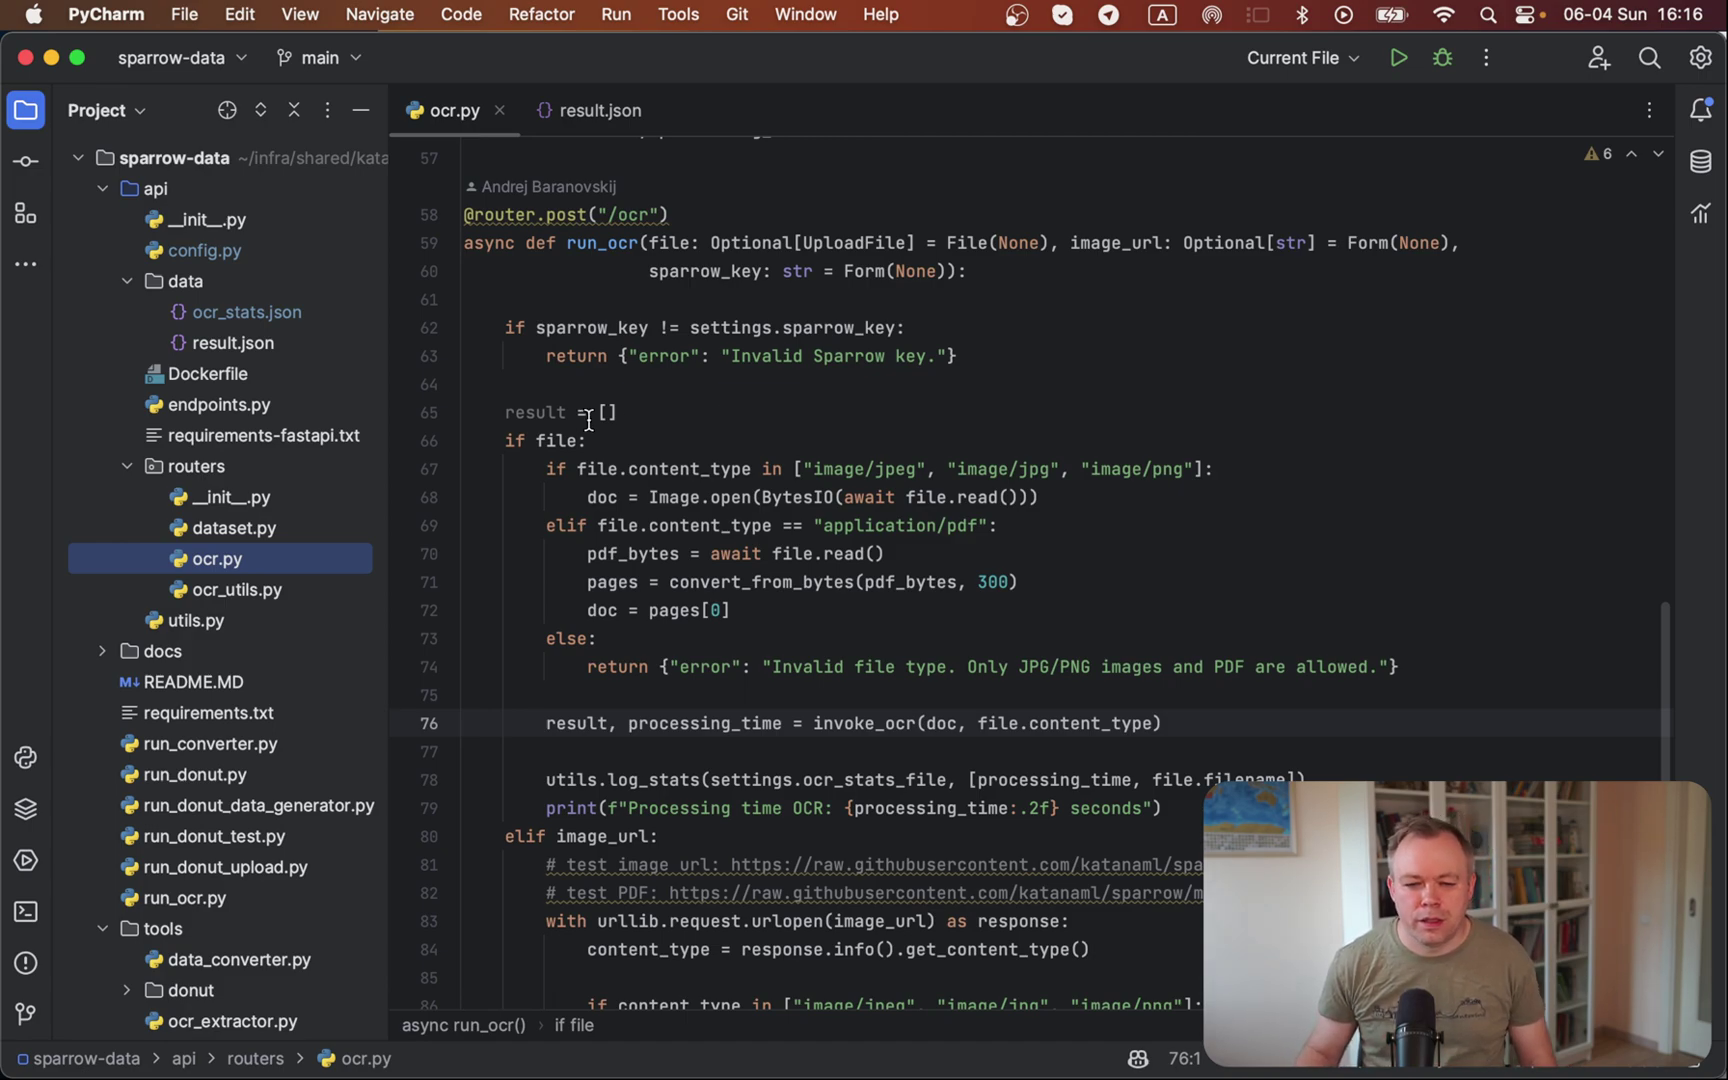
# Highlight every PaddleOCR usage in ocr.py, from its import to the load_ocr_model loader
pyautogui.scroll(10, 581, 420)
pyautogui.scroll(6, 579, 414)
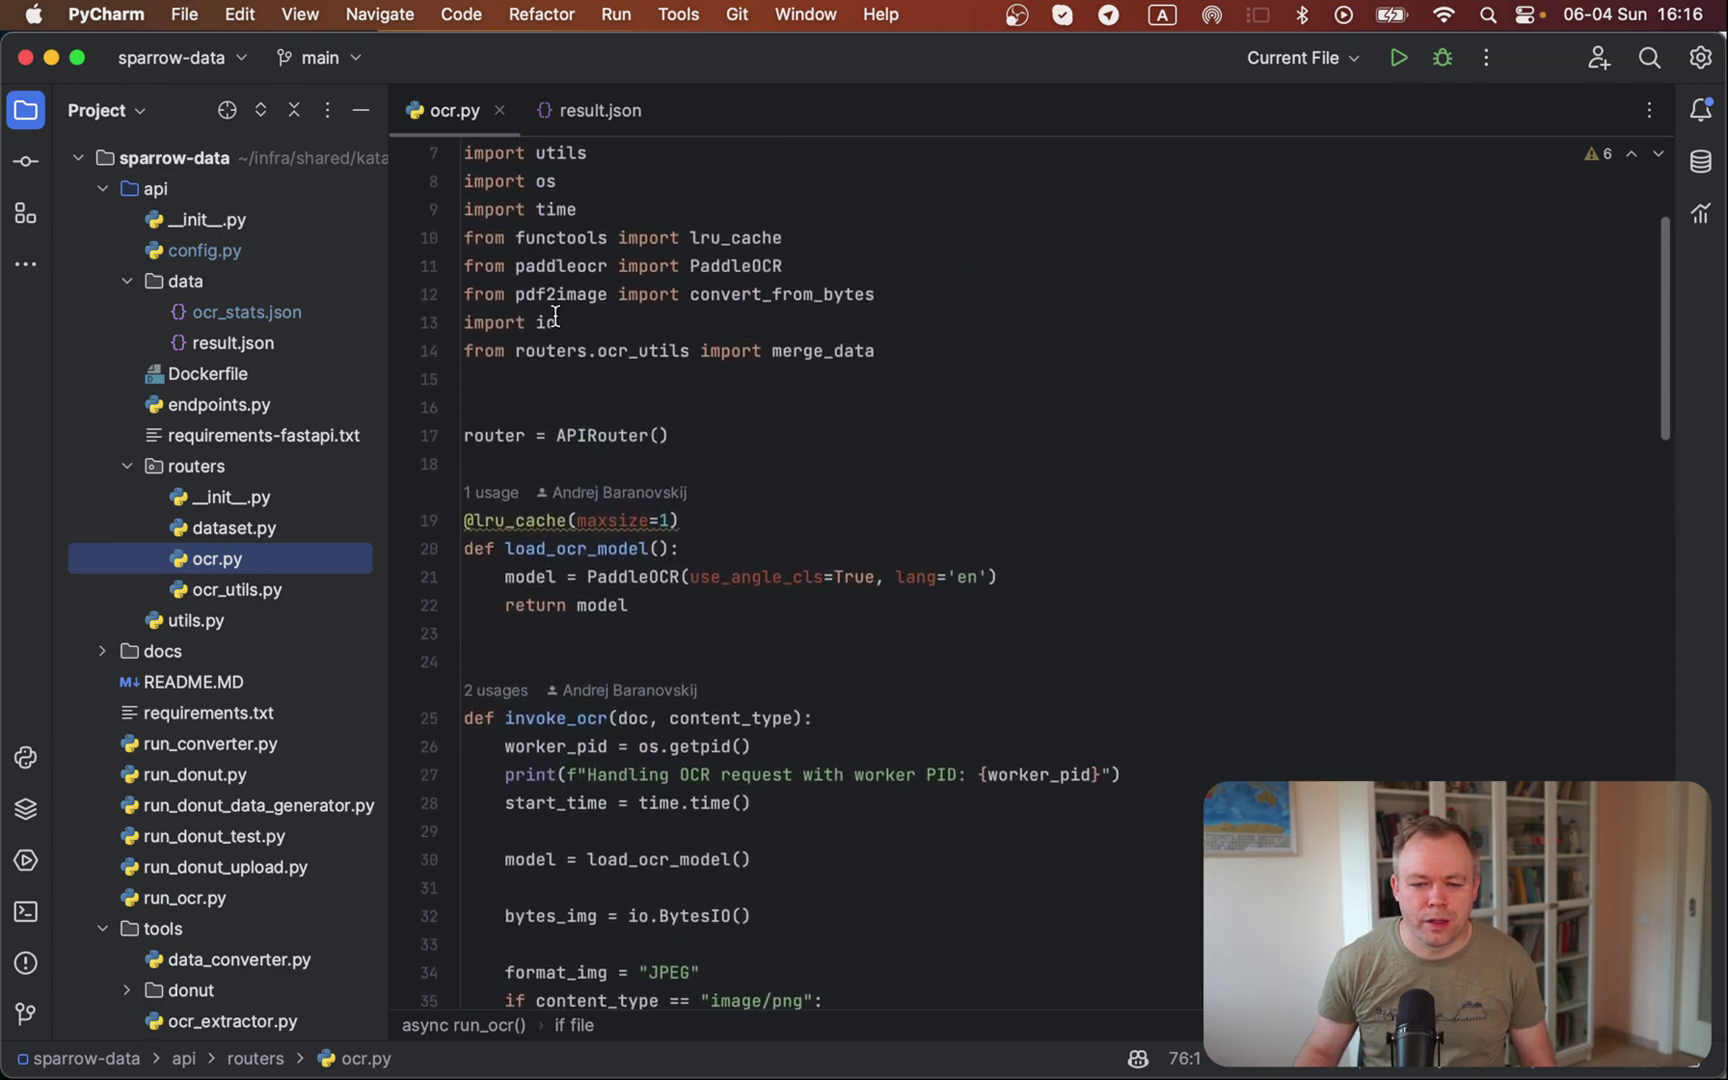
pyautogui.doubleClick(710, 270)
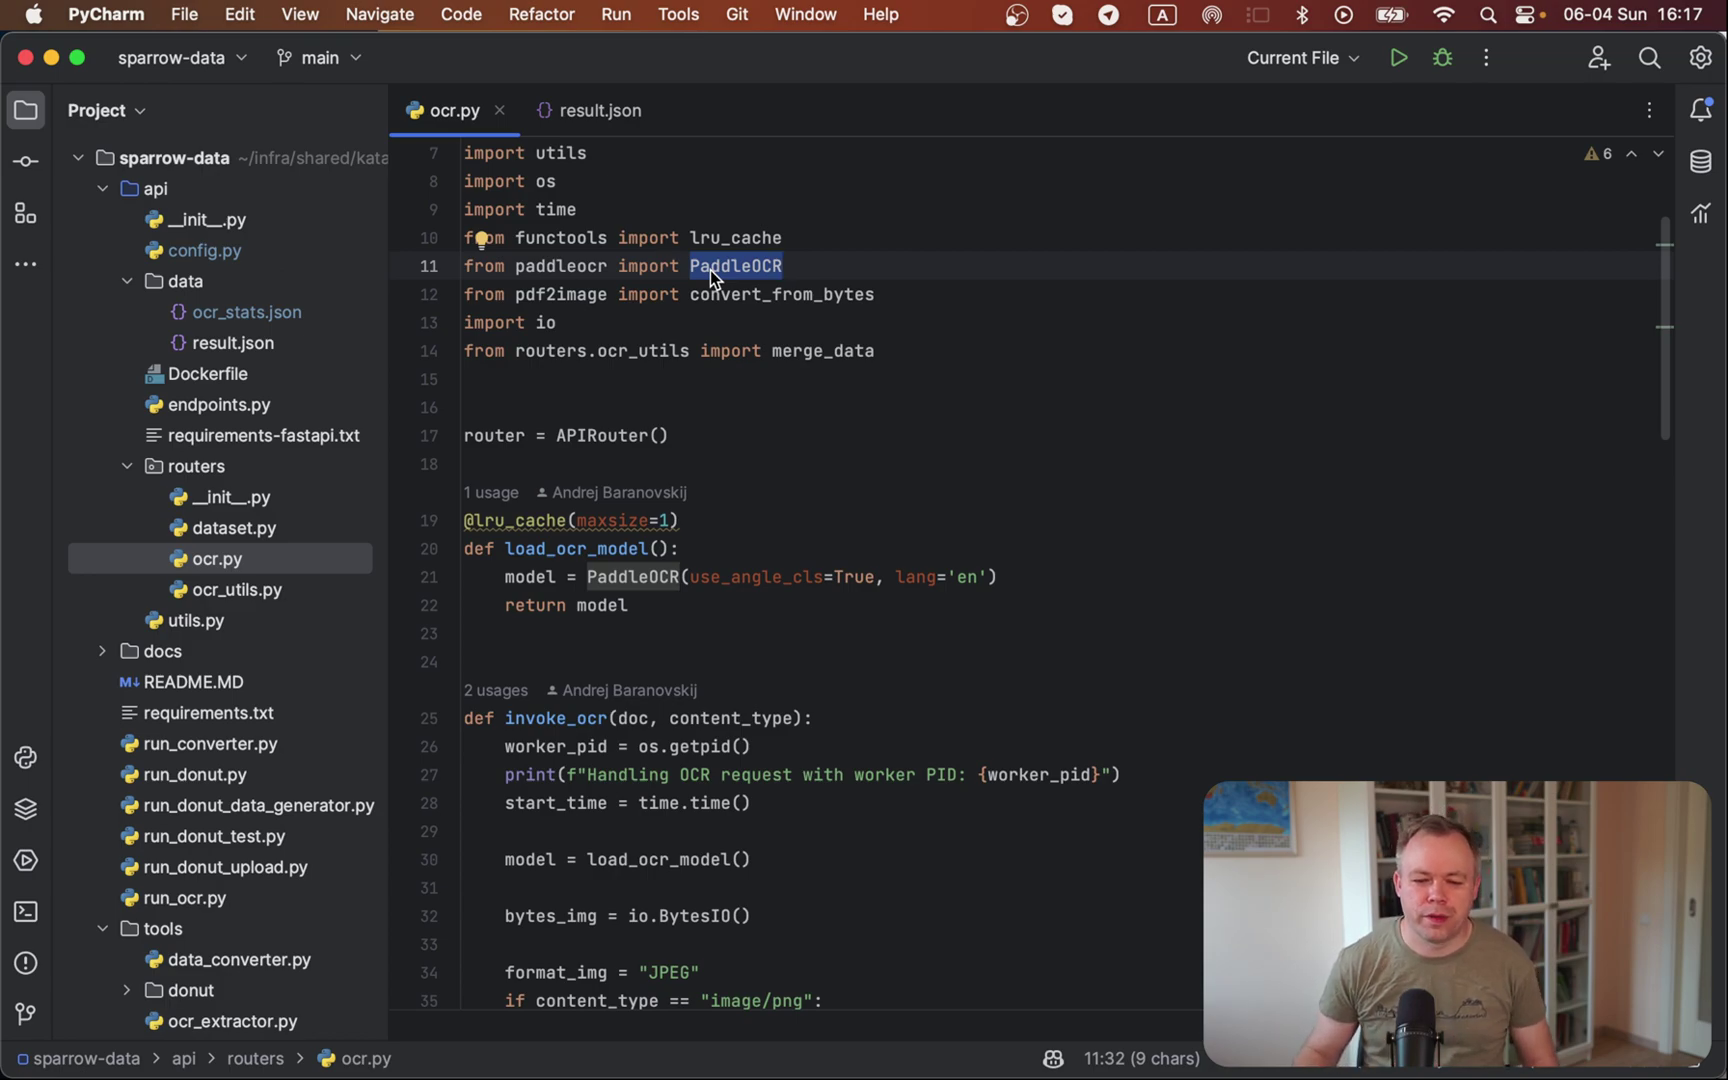
pyautogui.scroll(-5, 710, 270)
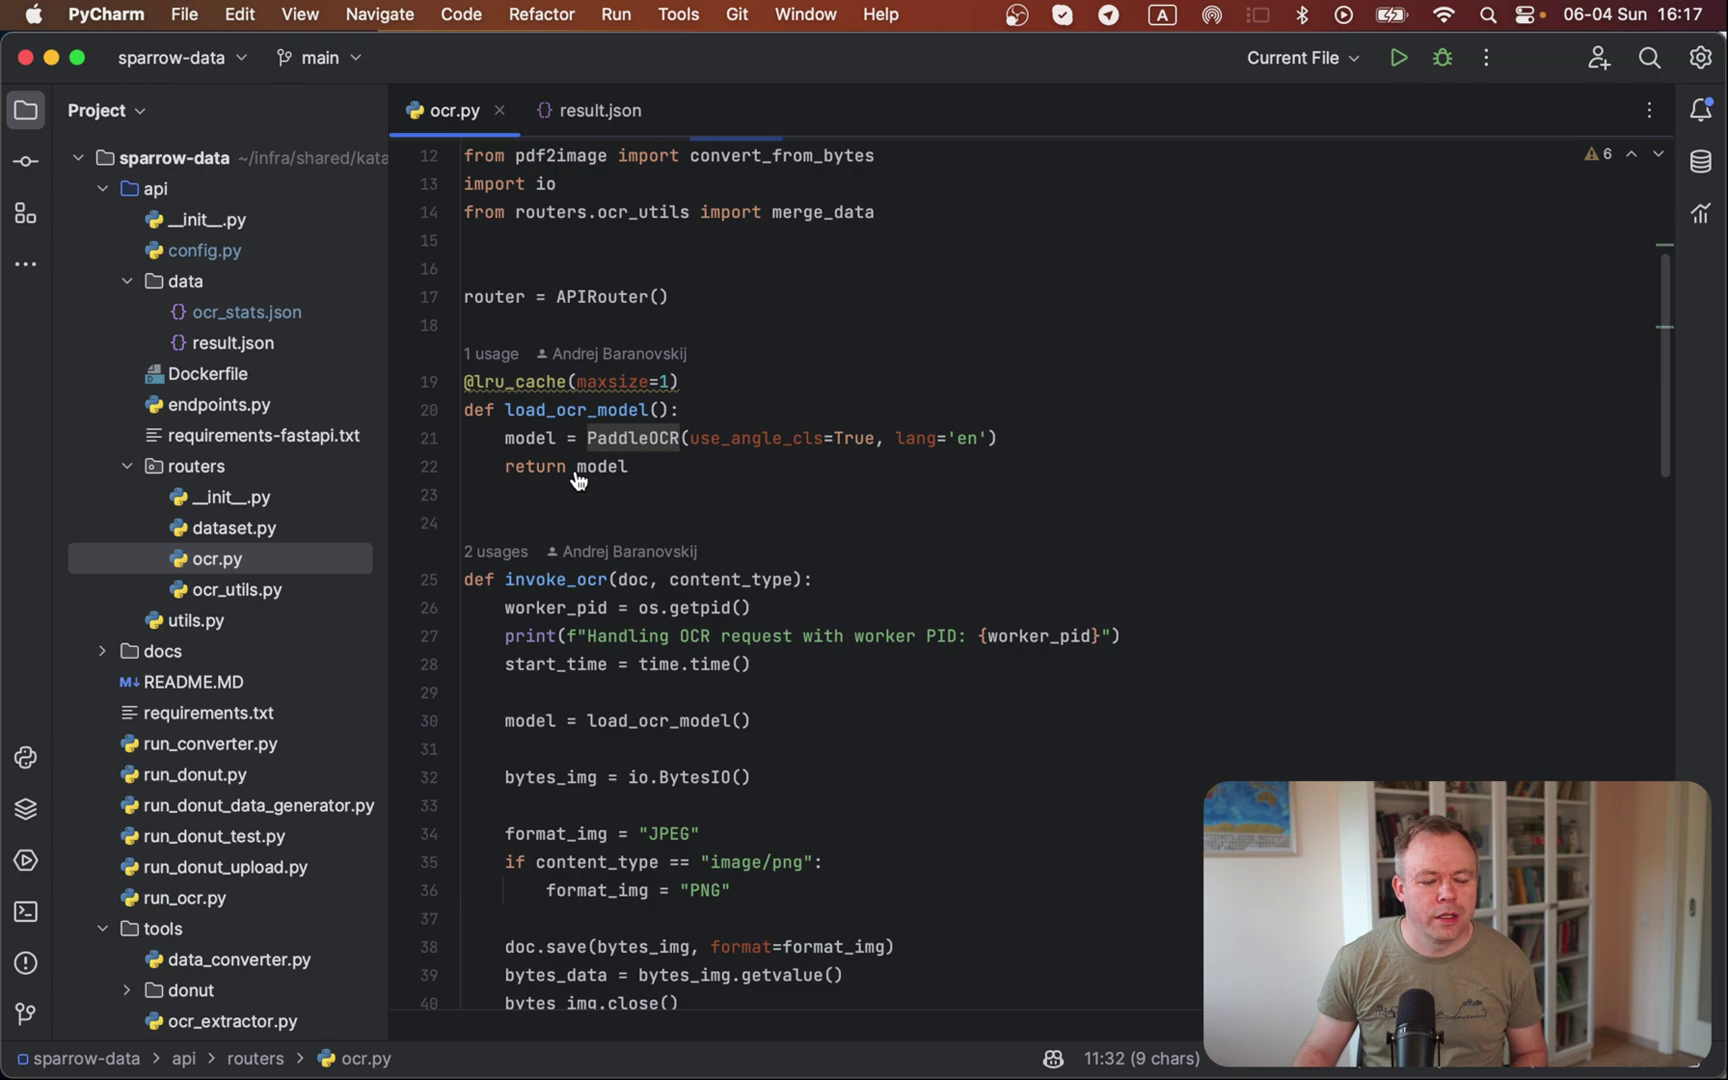
# Bring the receipt image back in Preview and cancel renaming its file
pyautogui.press('super+Tab')
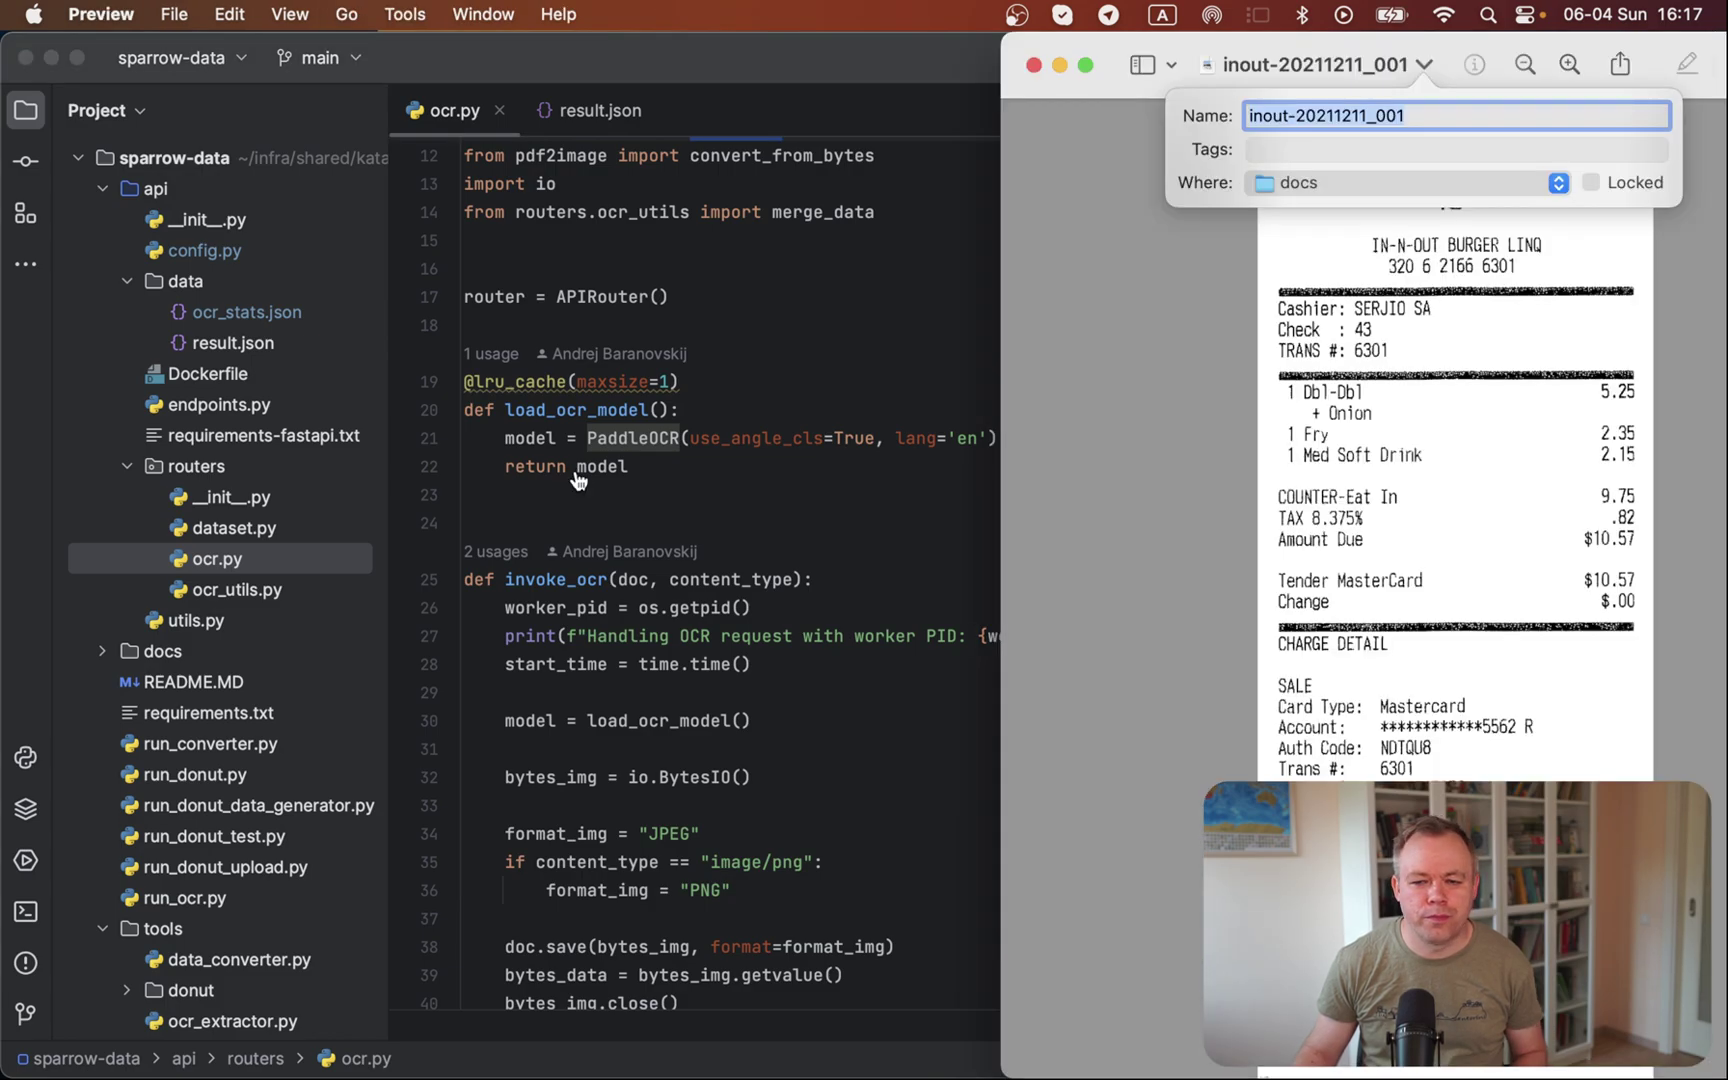
pyautogui.press('super+Tab')
pyautogui.click(1129, 157)
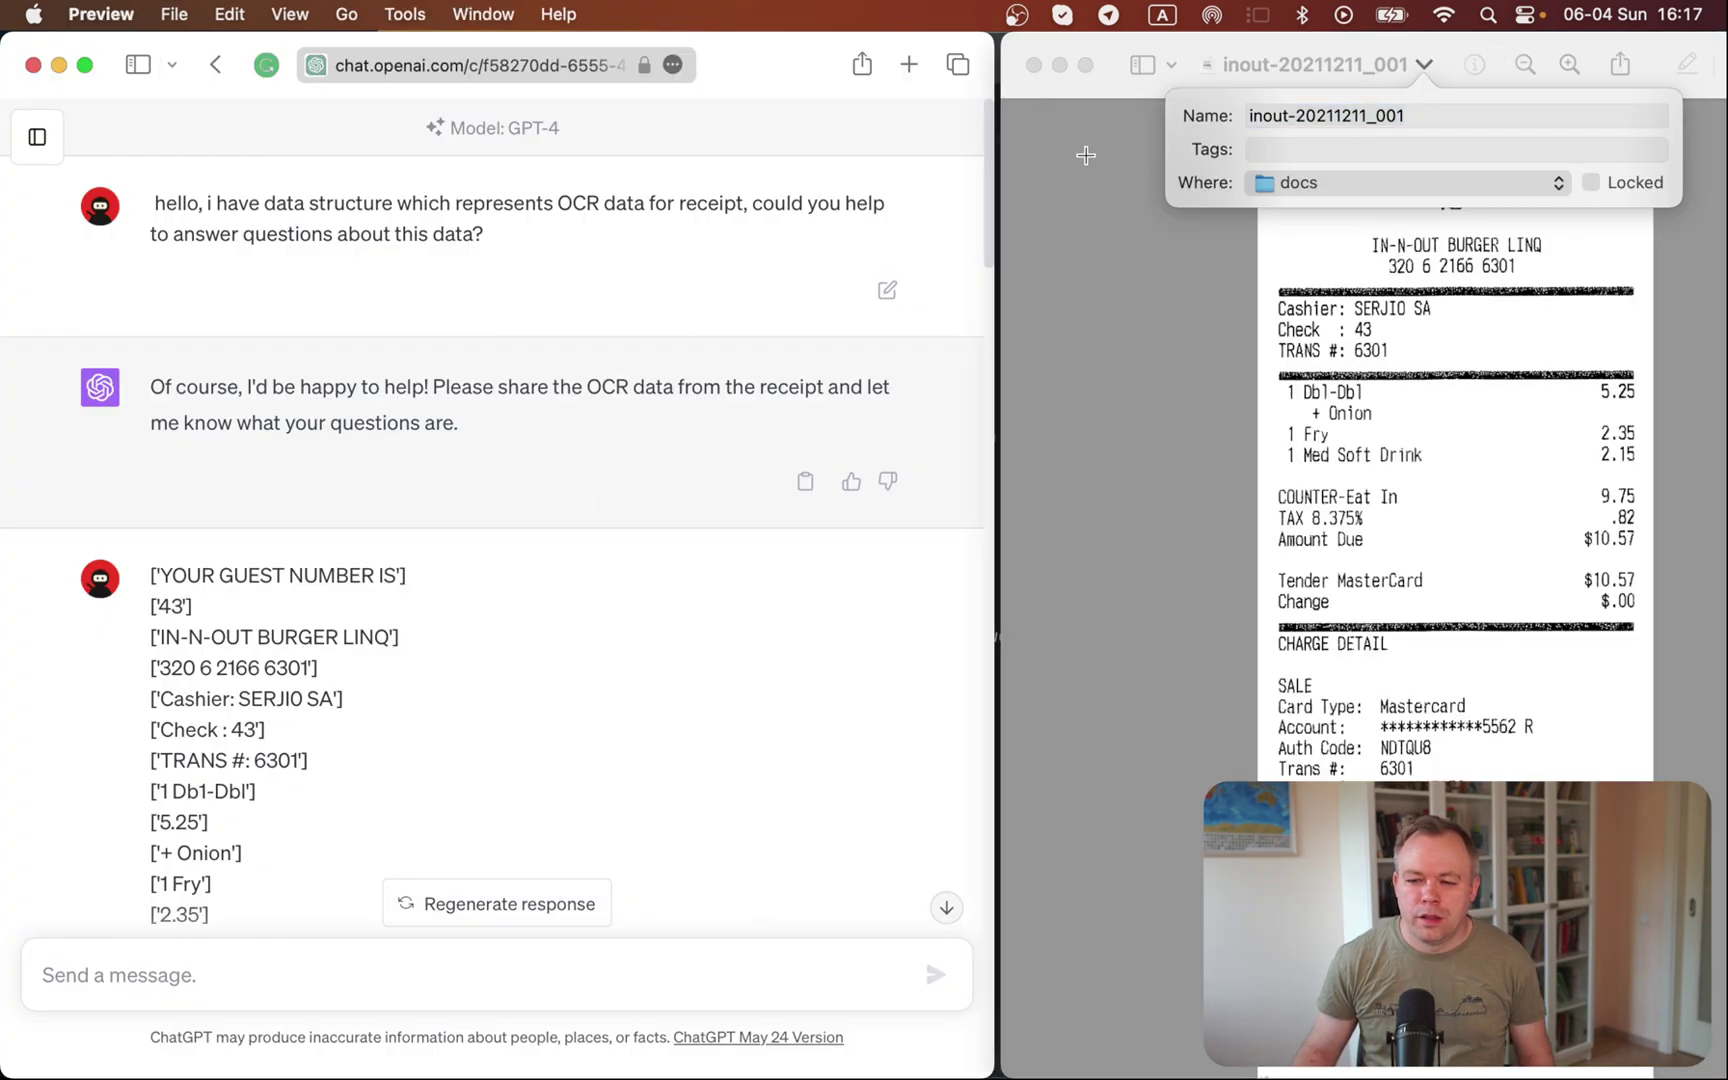
pyautogui.click(1180, 36)
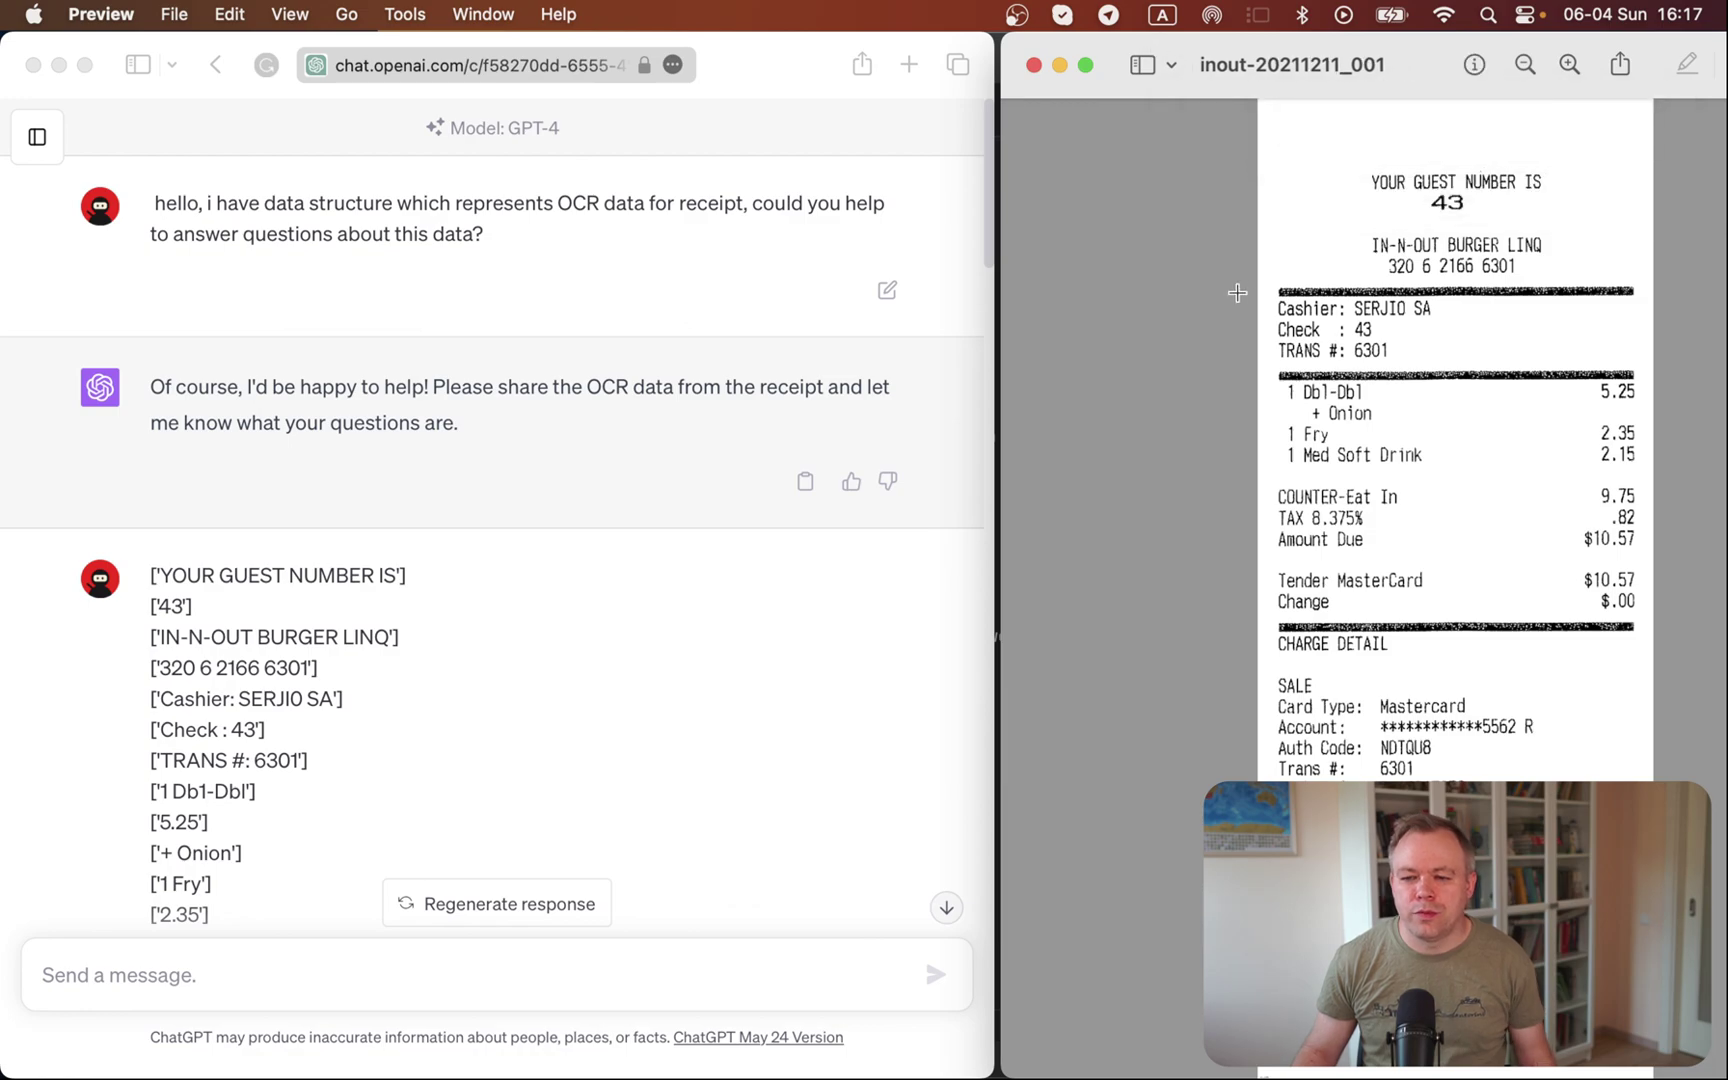
# Activate the ChatGPT chat in Safari and scroll to the pasted OCR lines
pyautogui.scroll(-1, 1349, 396)
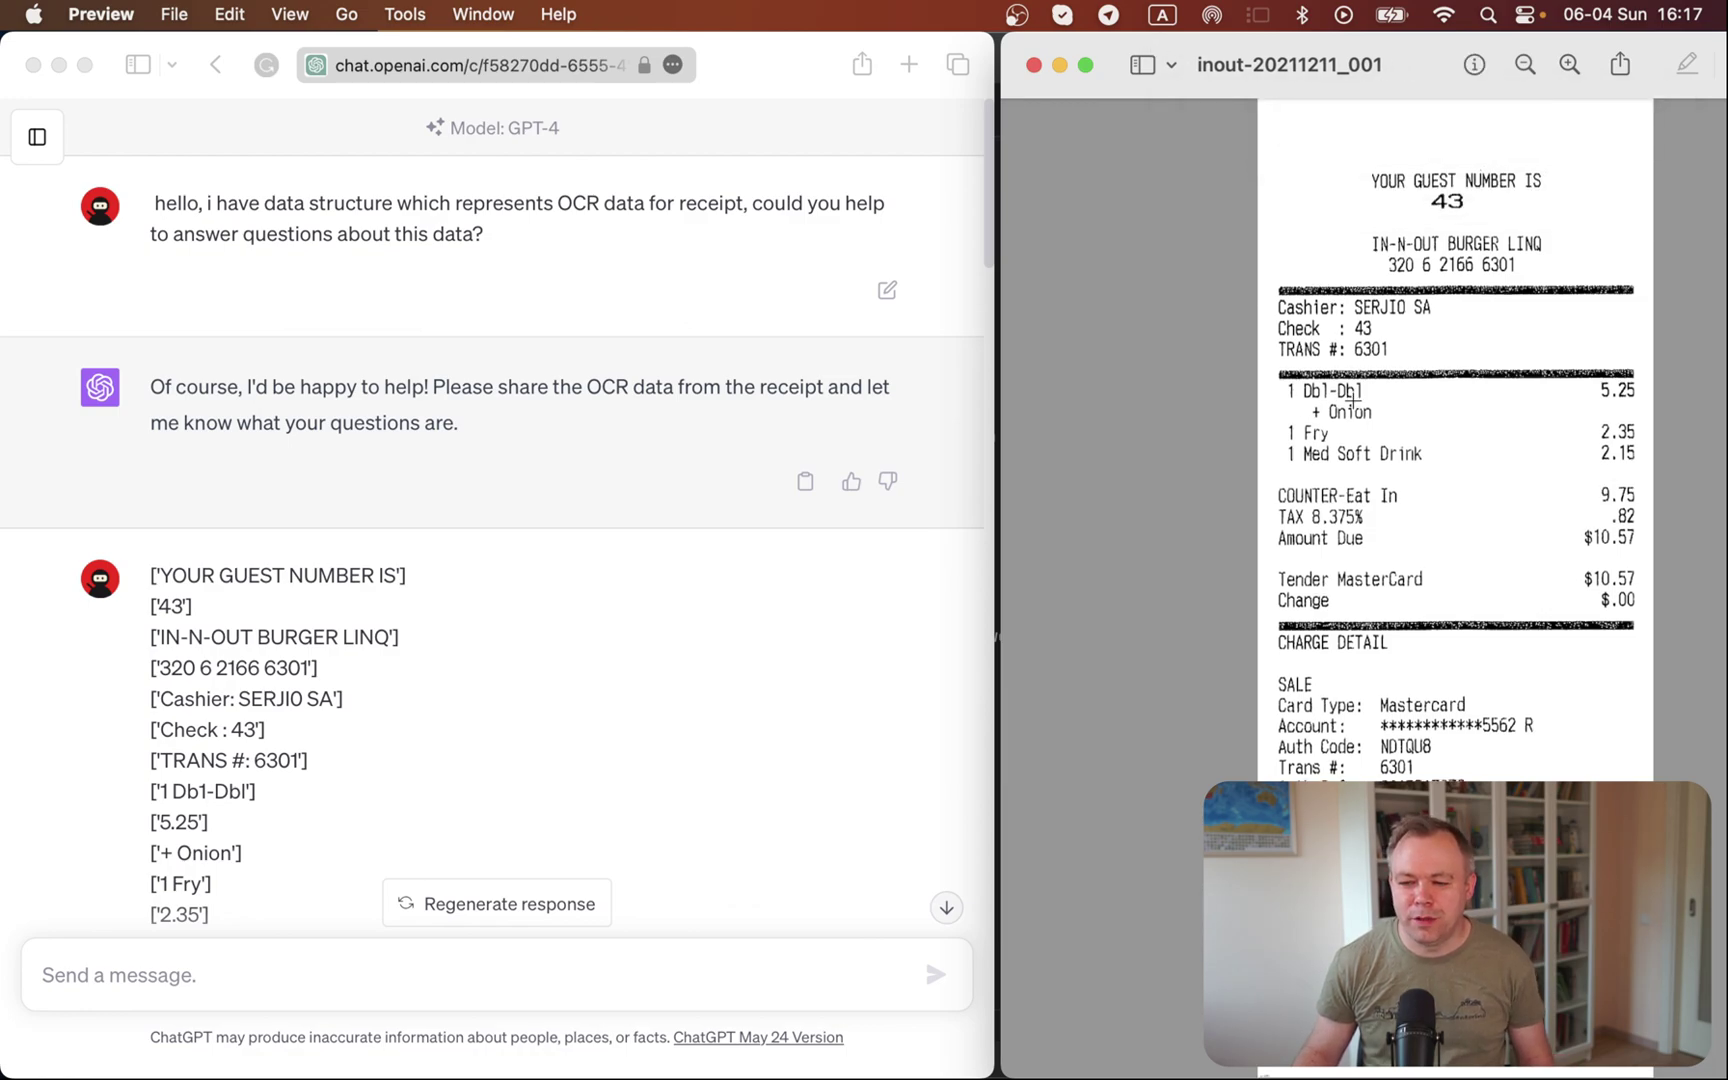
pyautogui.scroll(1, 1352, 395)
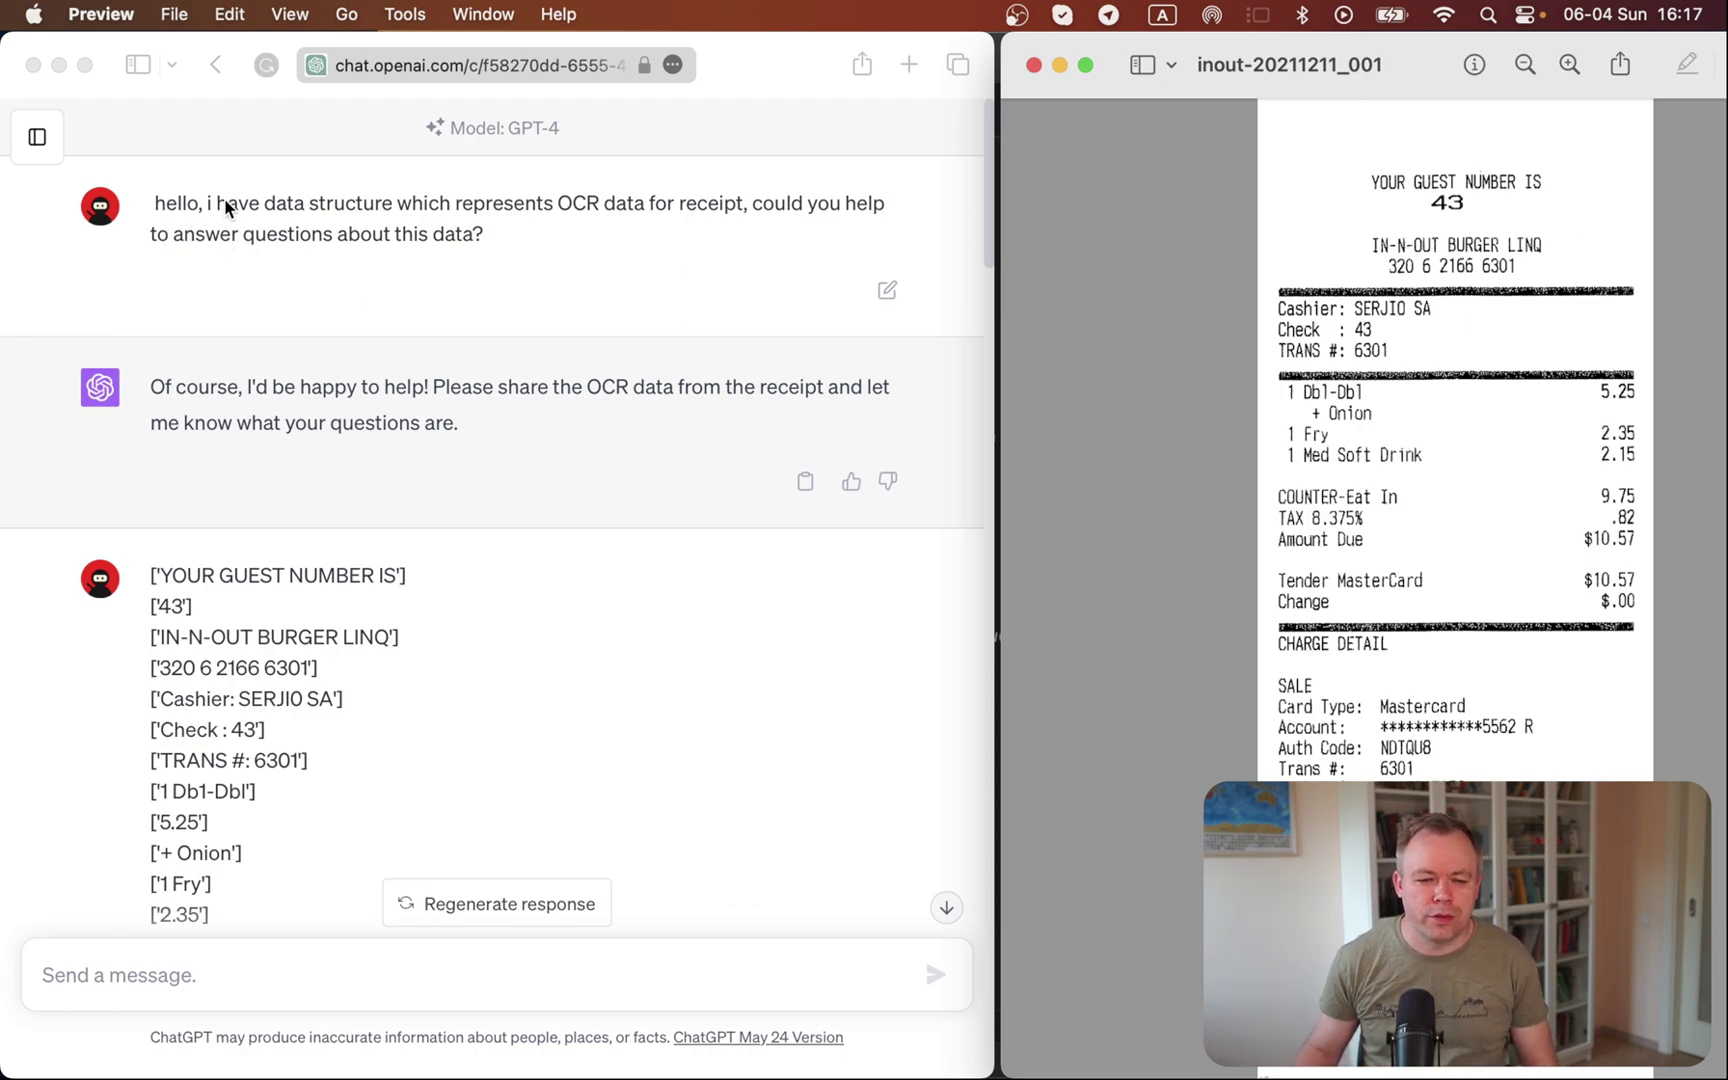
pyautogui.click(730, 63)
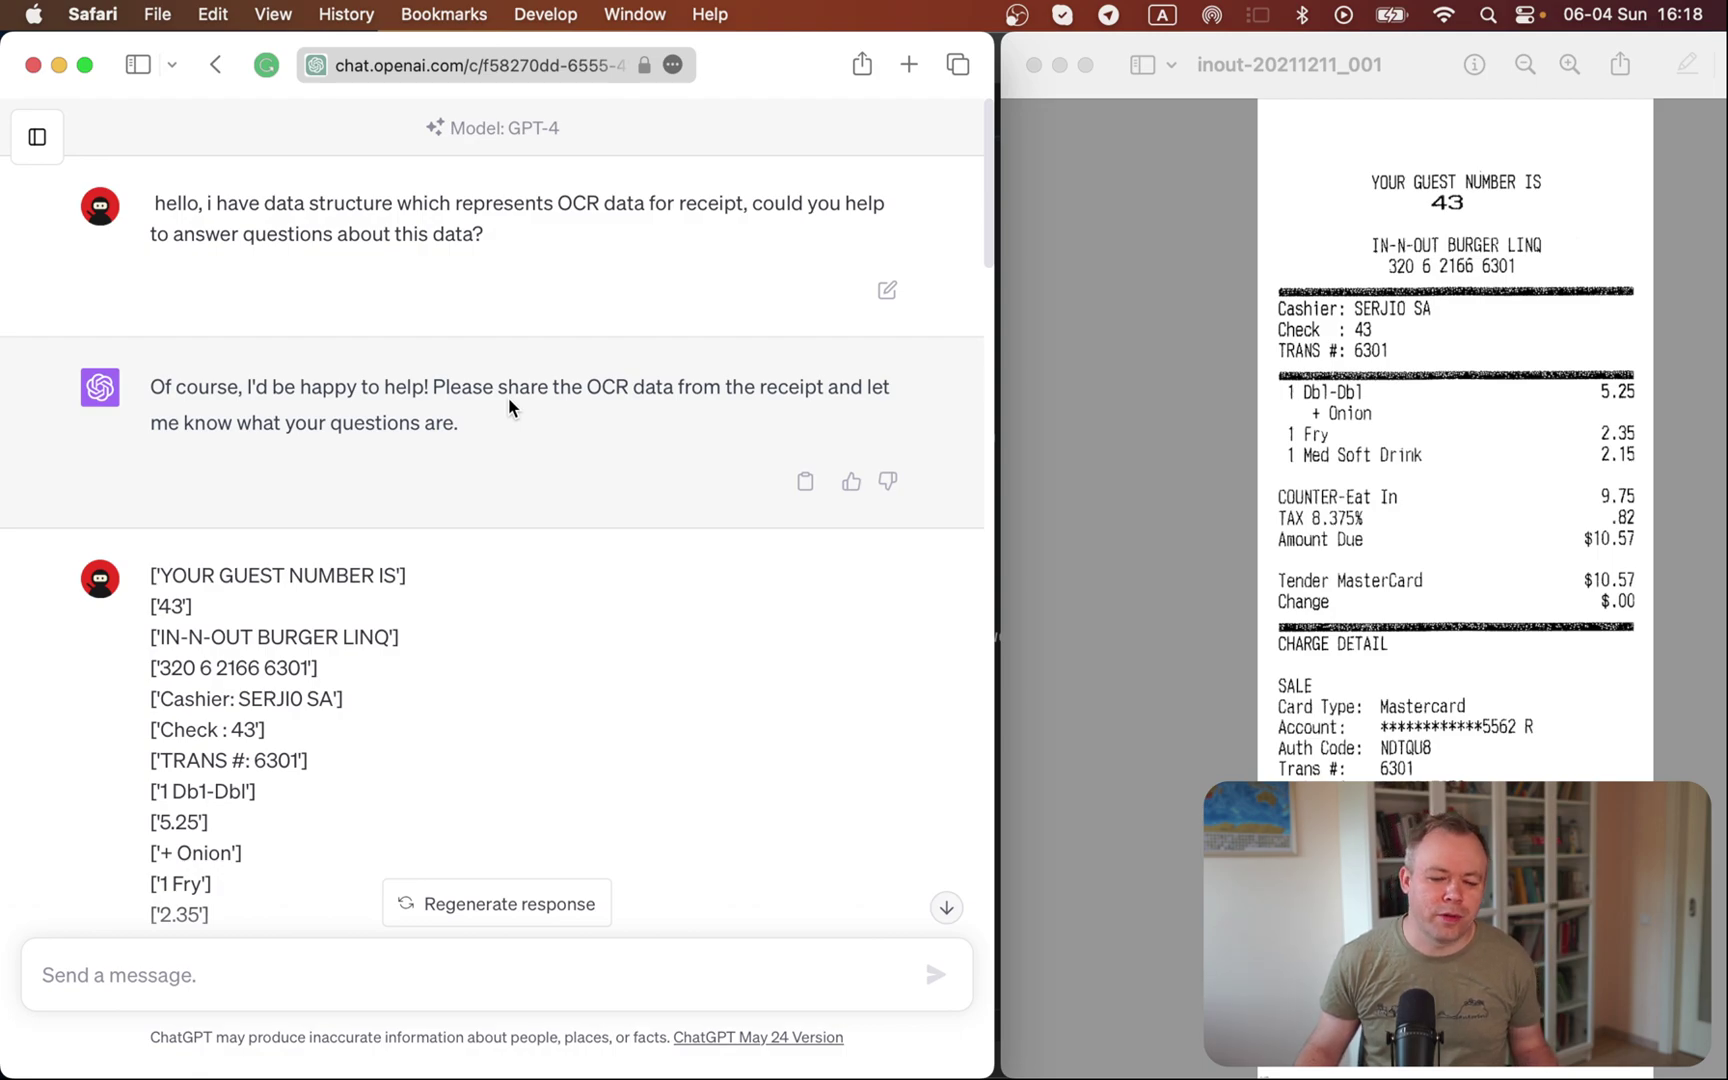
pyautogui.scroll(-3, 508, 397)
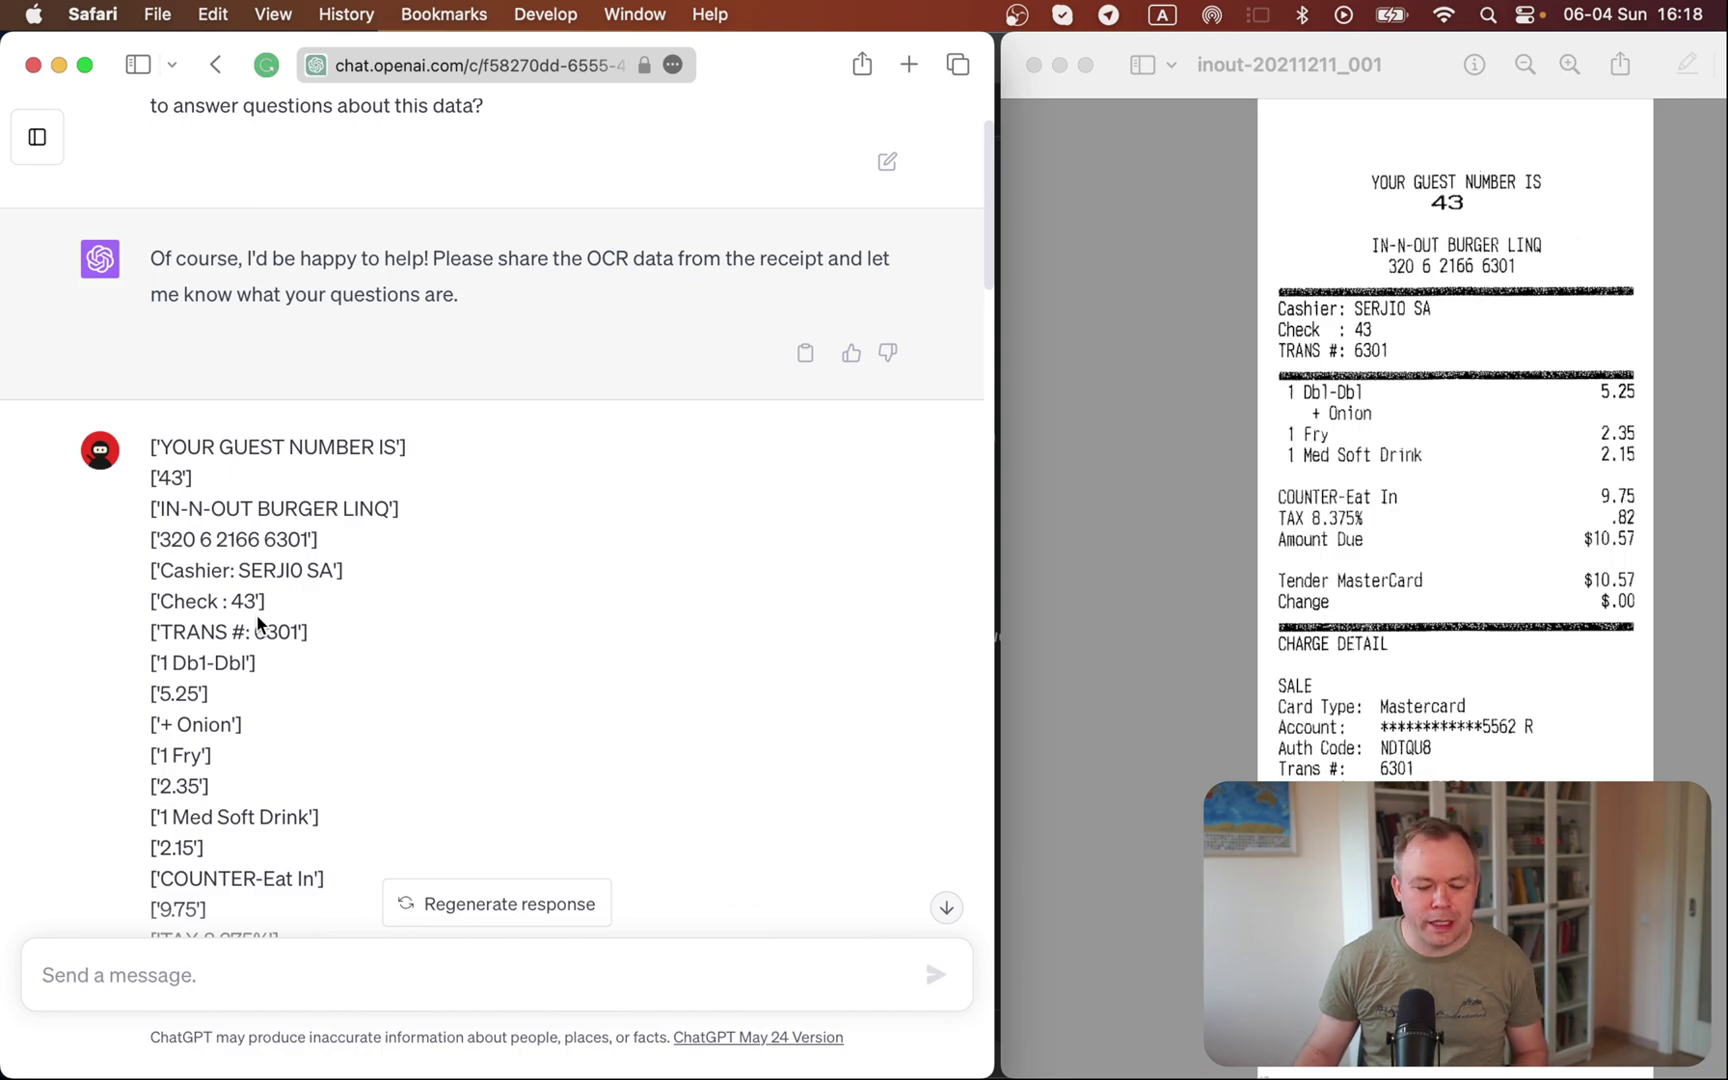
# View the raw OCR text lines in PyCharm's result.json, then return to the ChatGPT chat
pyautogui.press('super+Tab')
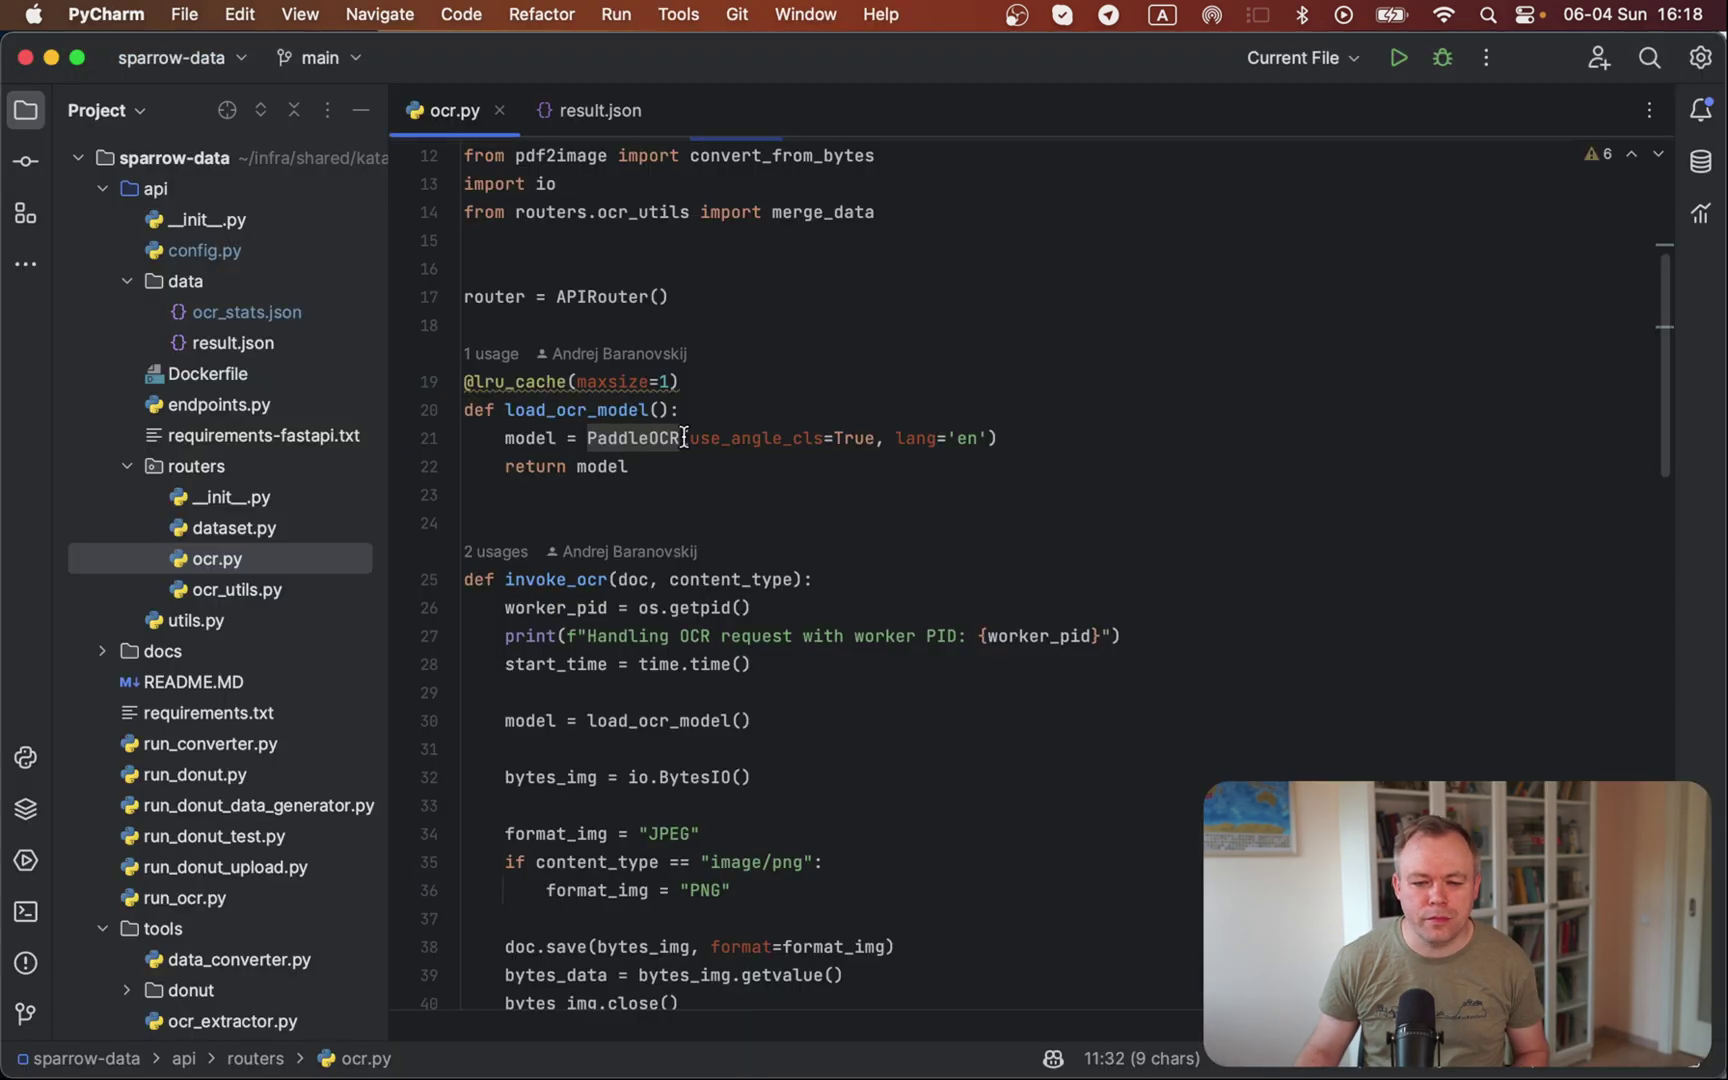
pyautogui.click(587, 107)
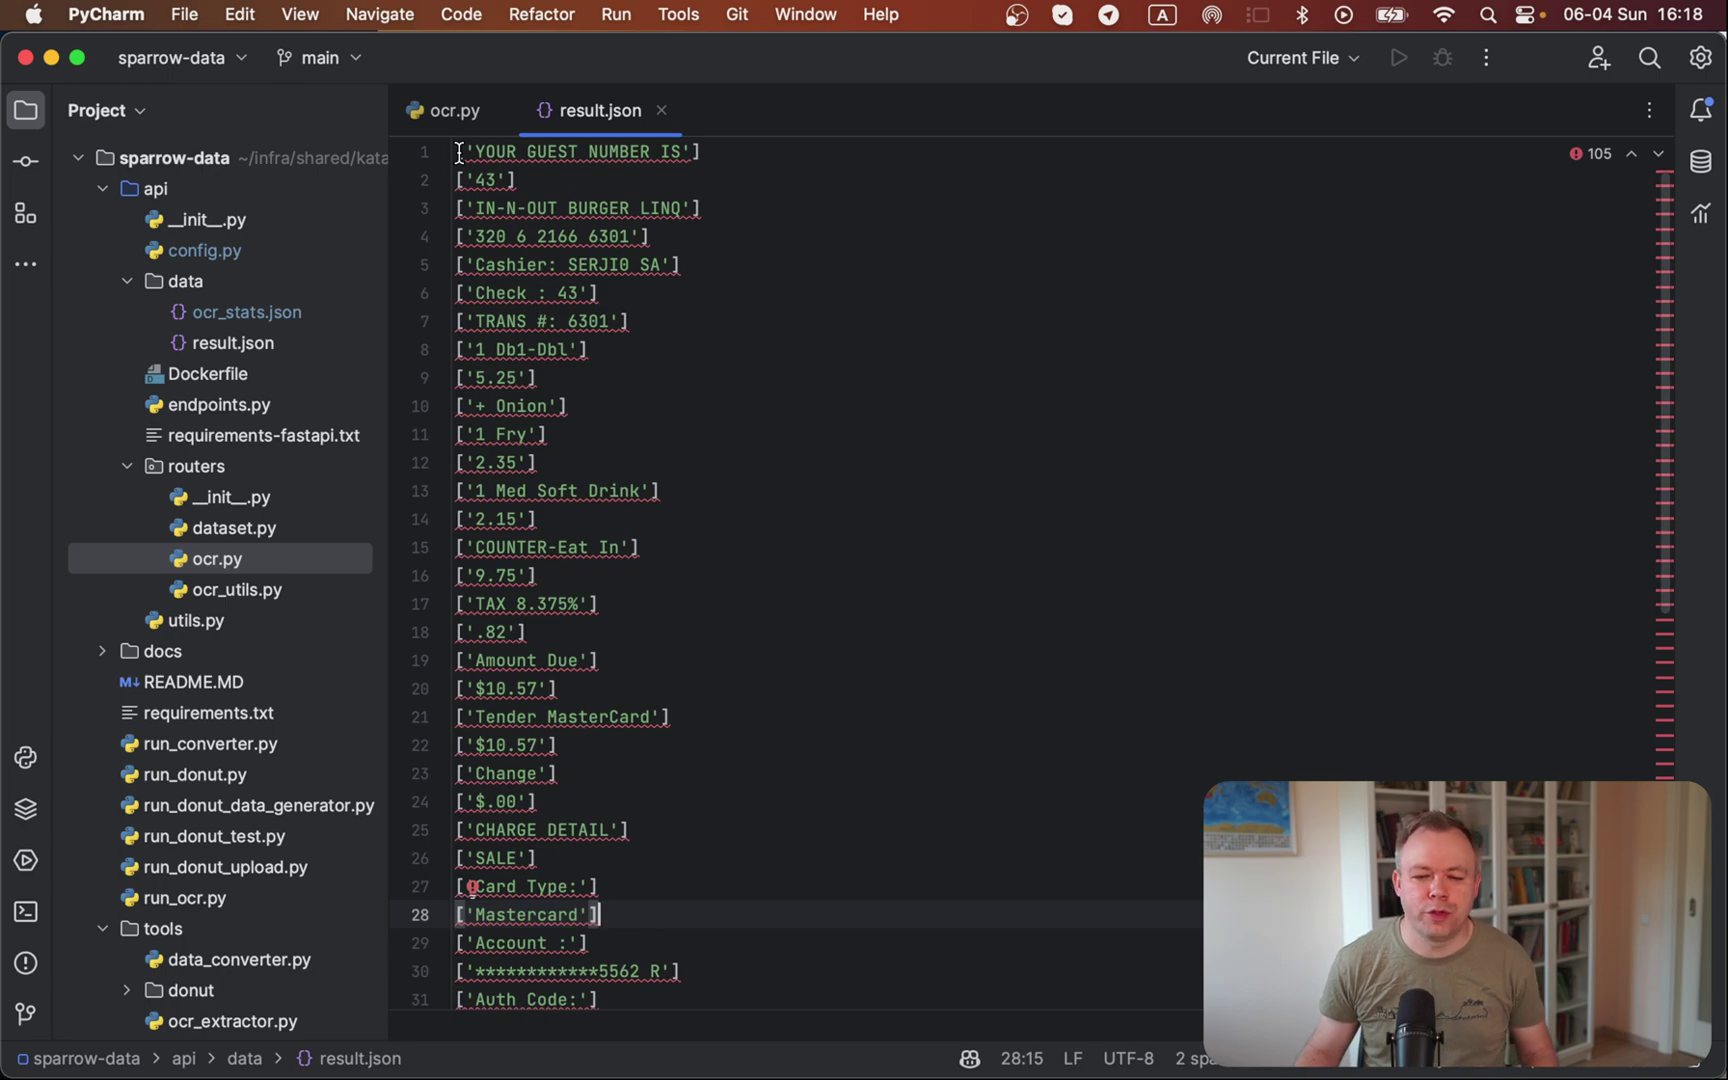
pyautogui.moveTo(526, 206)
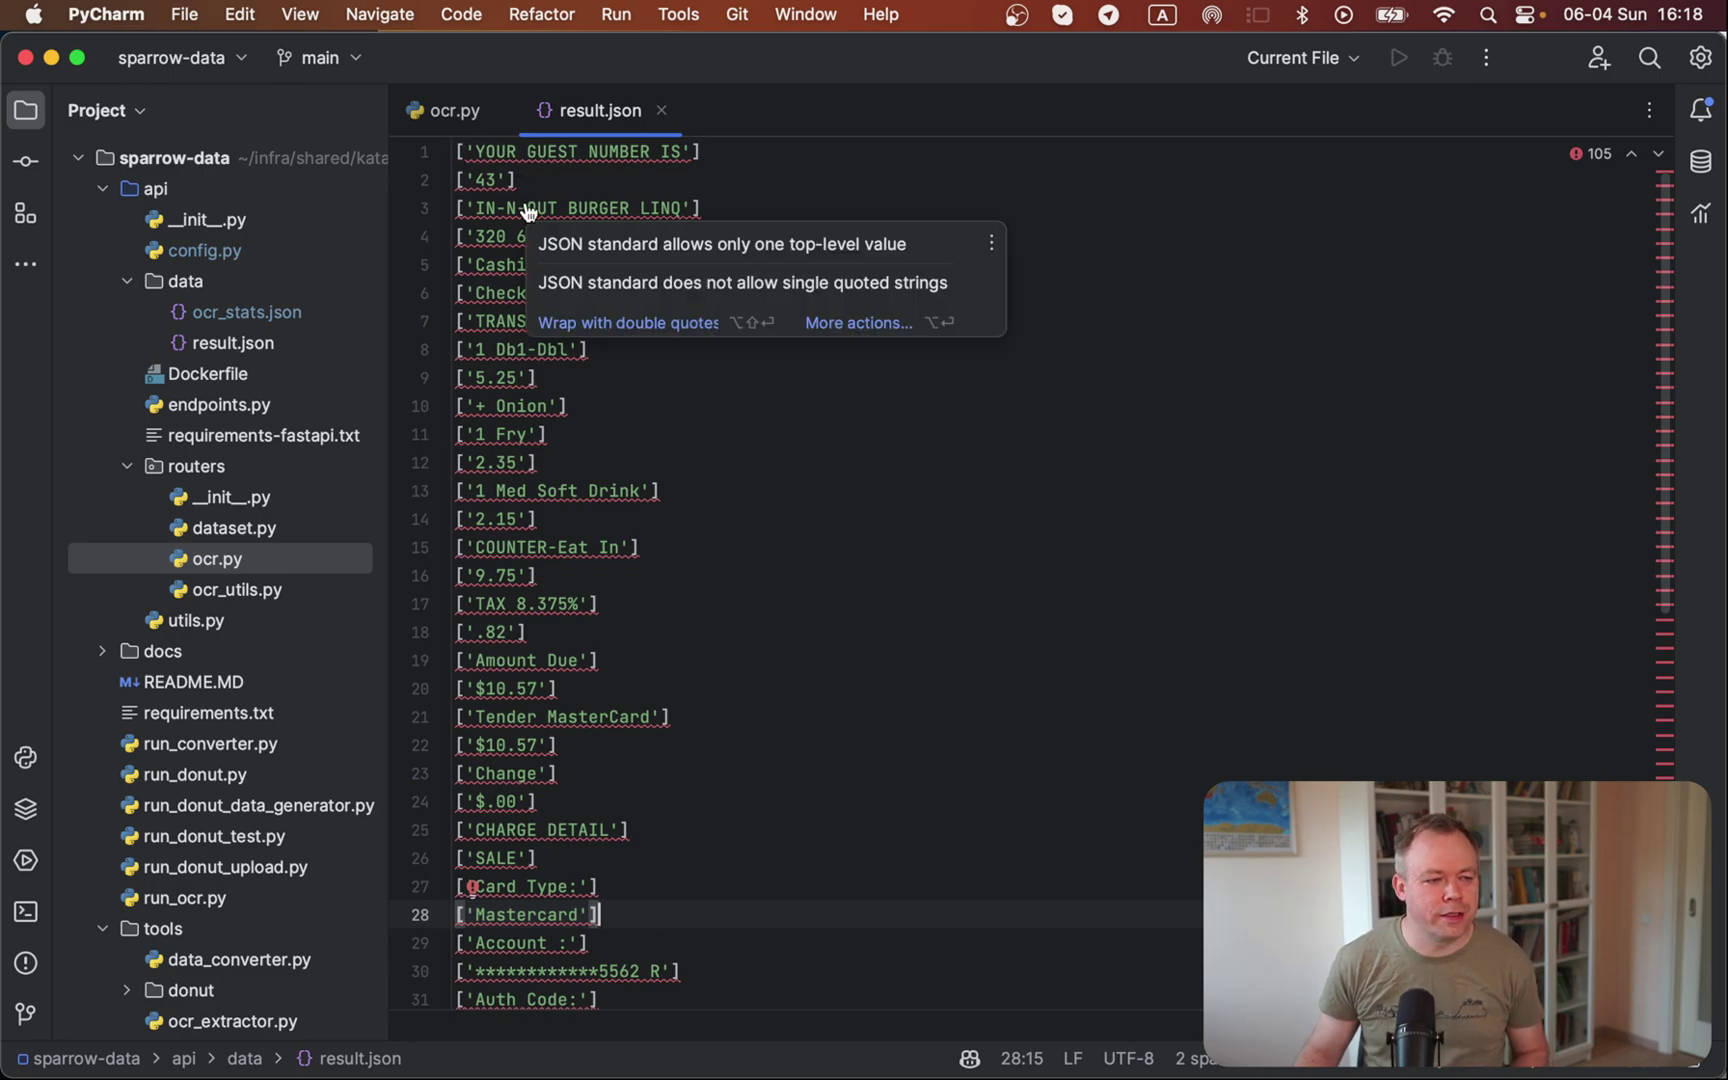
pyautogui.press('super+Tab')
pyautogui.press('super+Tab')
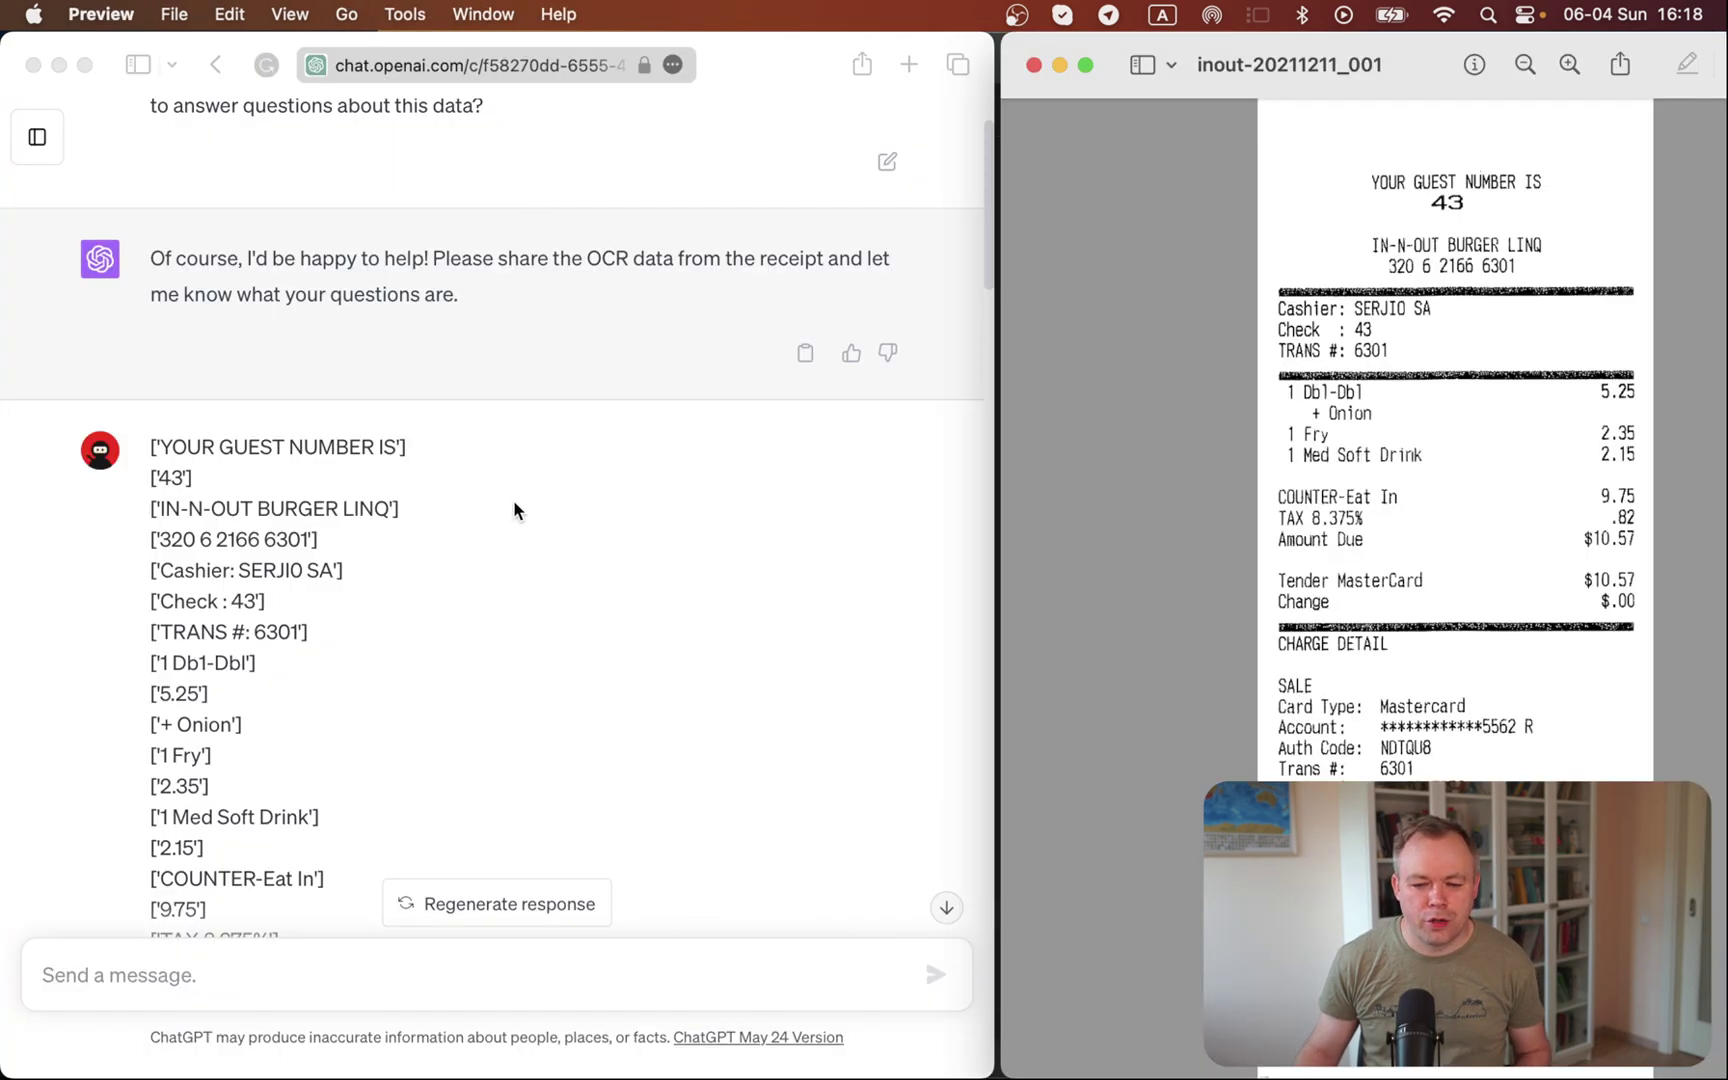
# Scroll to GPT-4's entry-by-entry explanation of the IN-N-OUT BURGER LINQ receipt, through tax and total
pyautogui.scroll(-3, 161, 441)
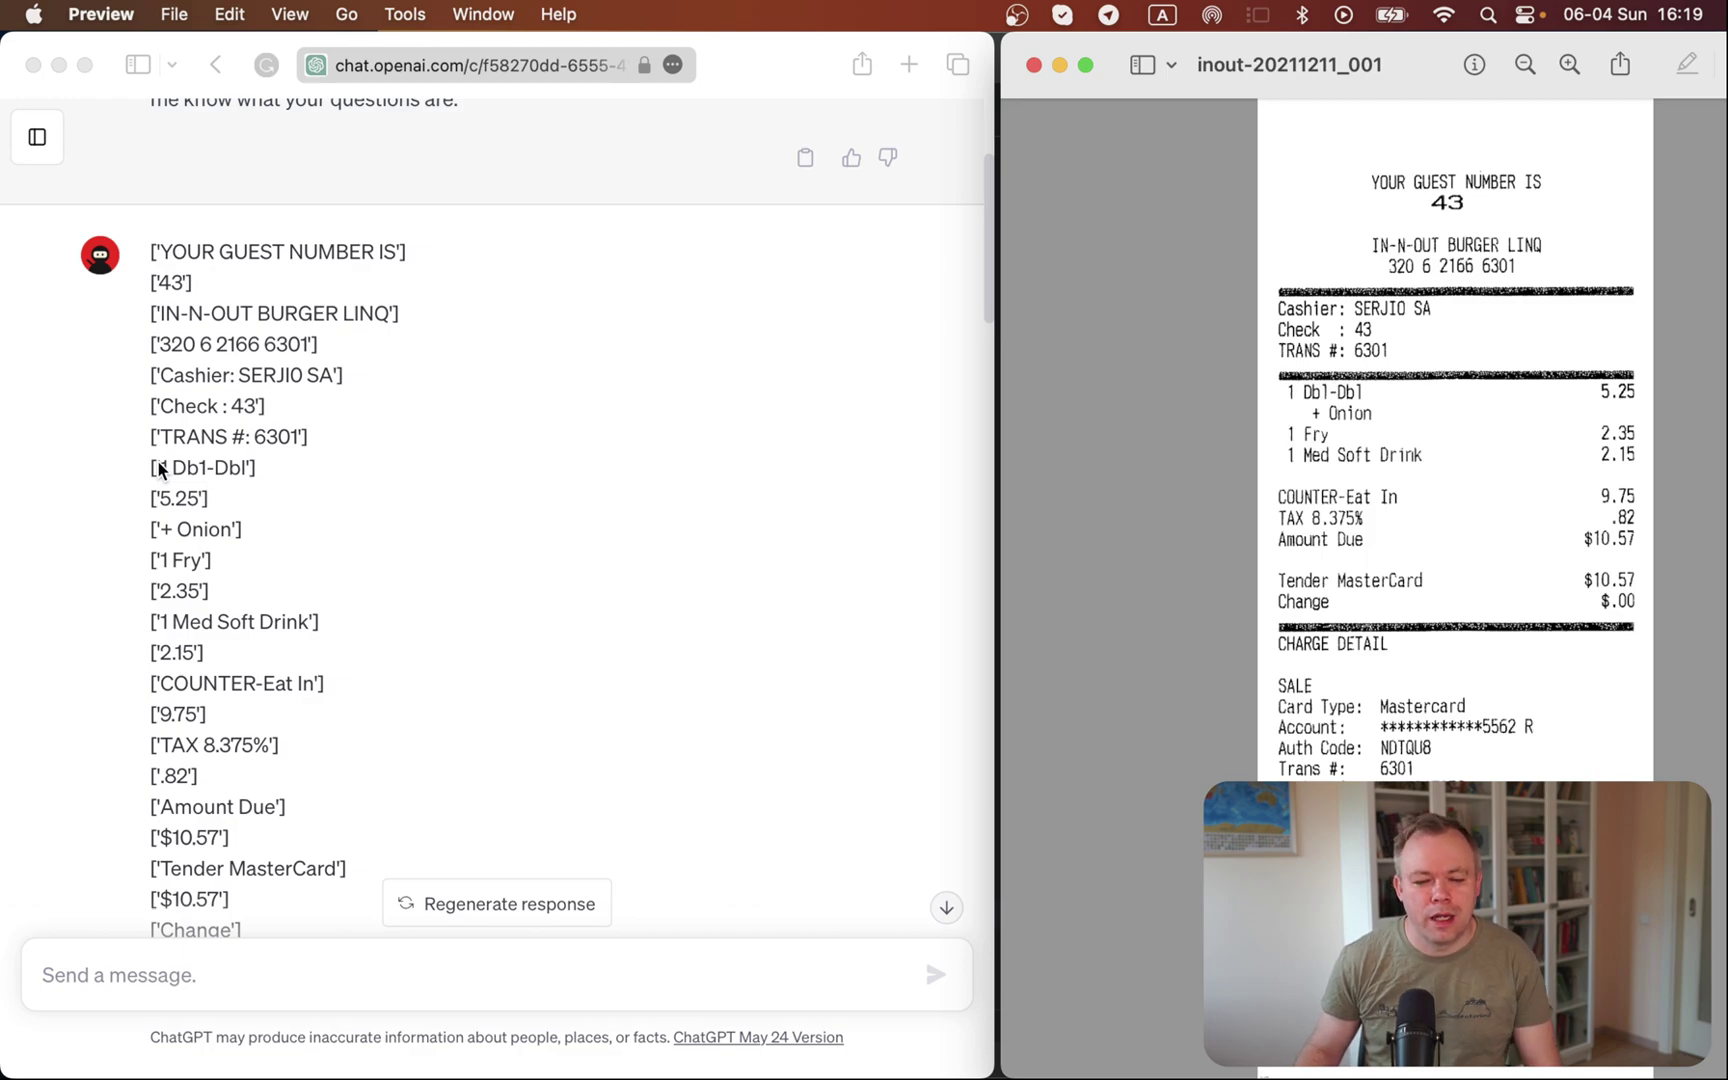
pyautogui.scroll(-15, 159, 470)
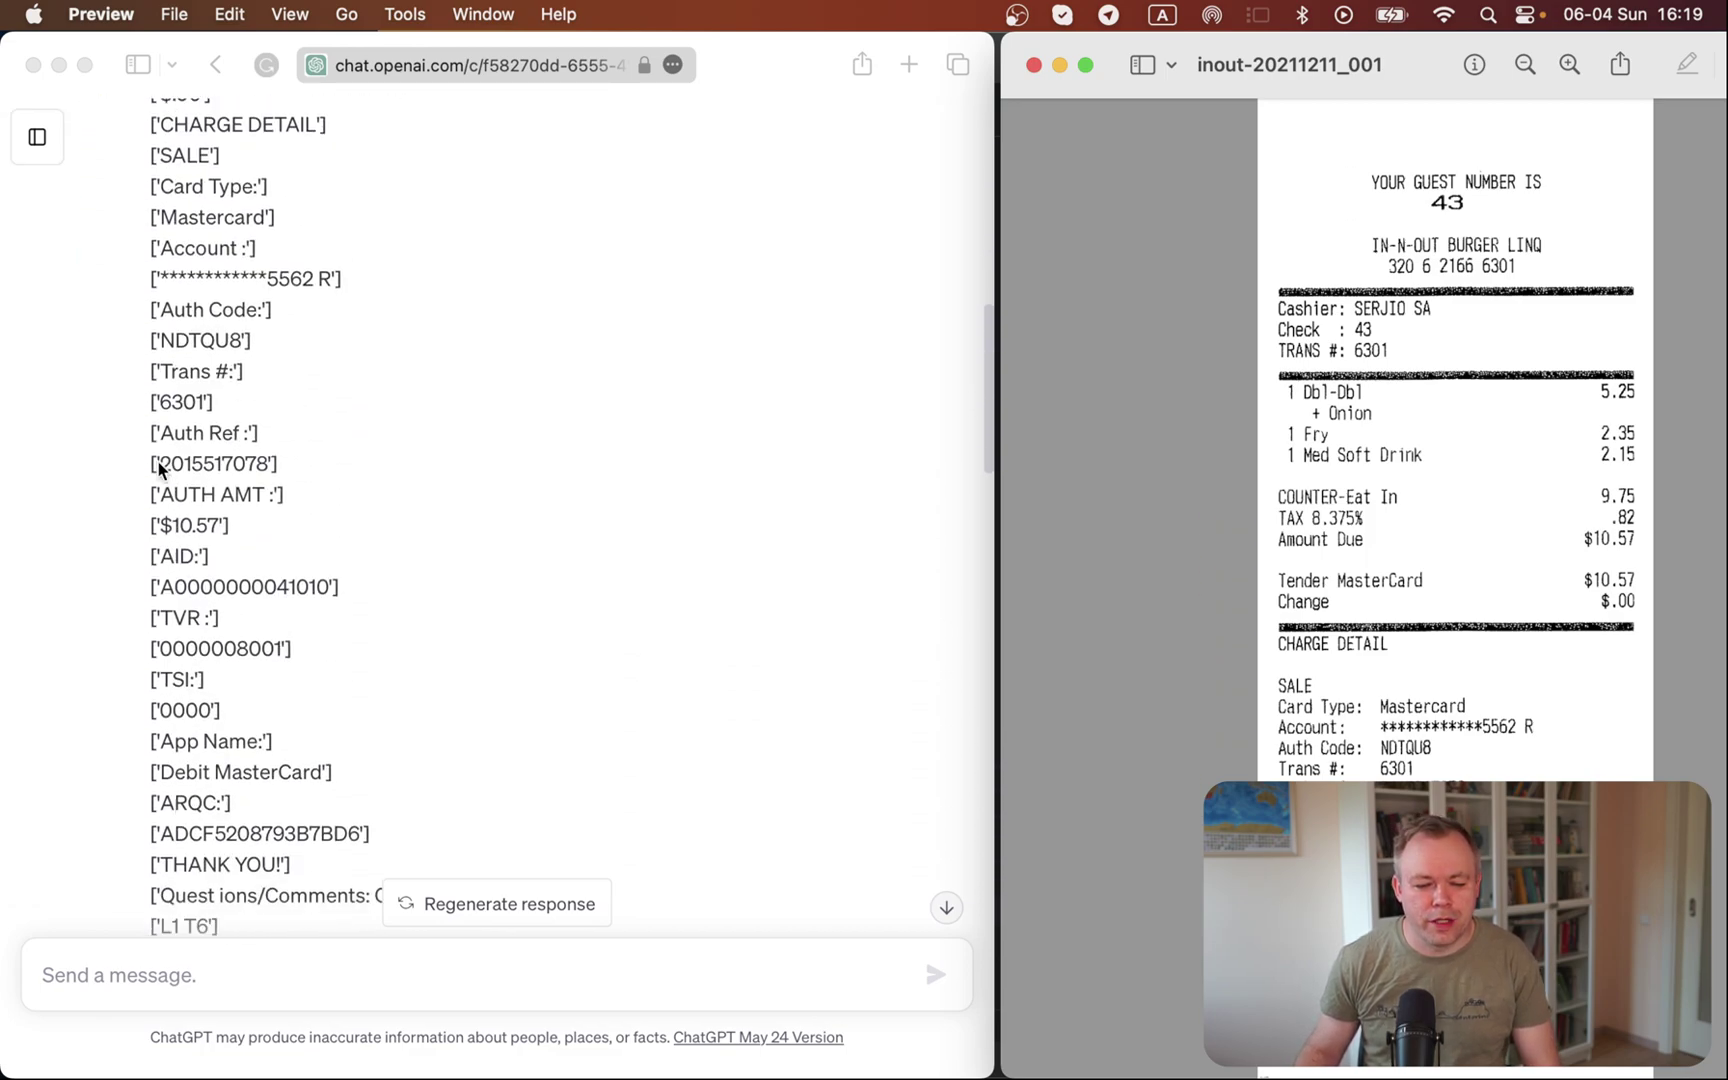
pyautogui.scroll(-5, 159, 470)
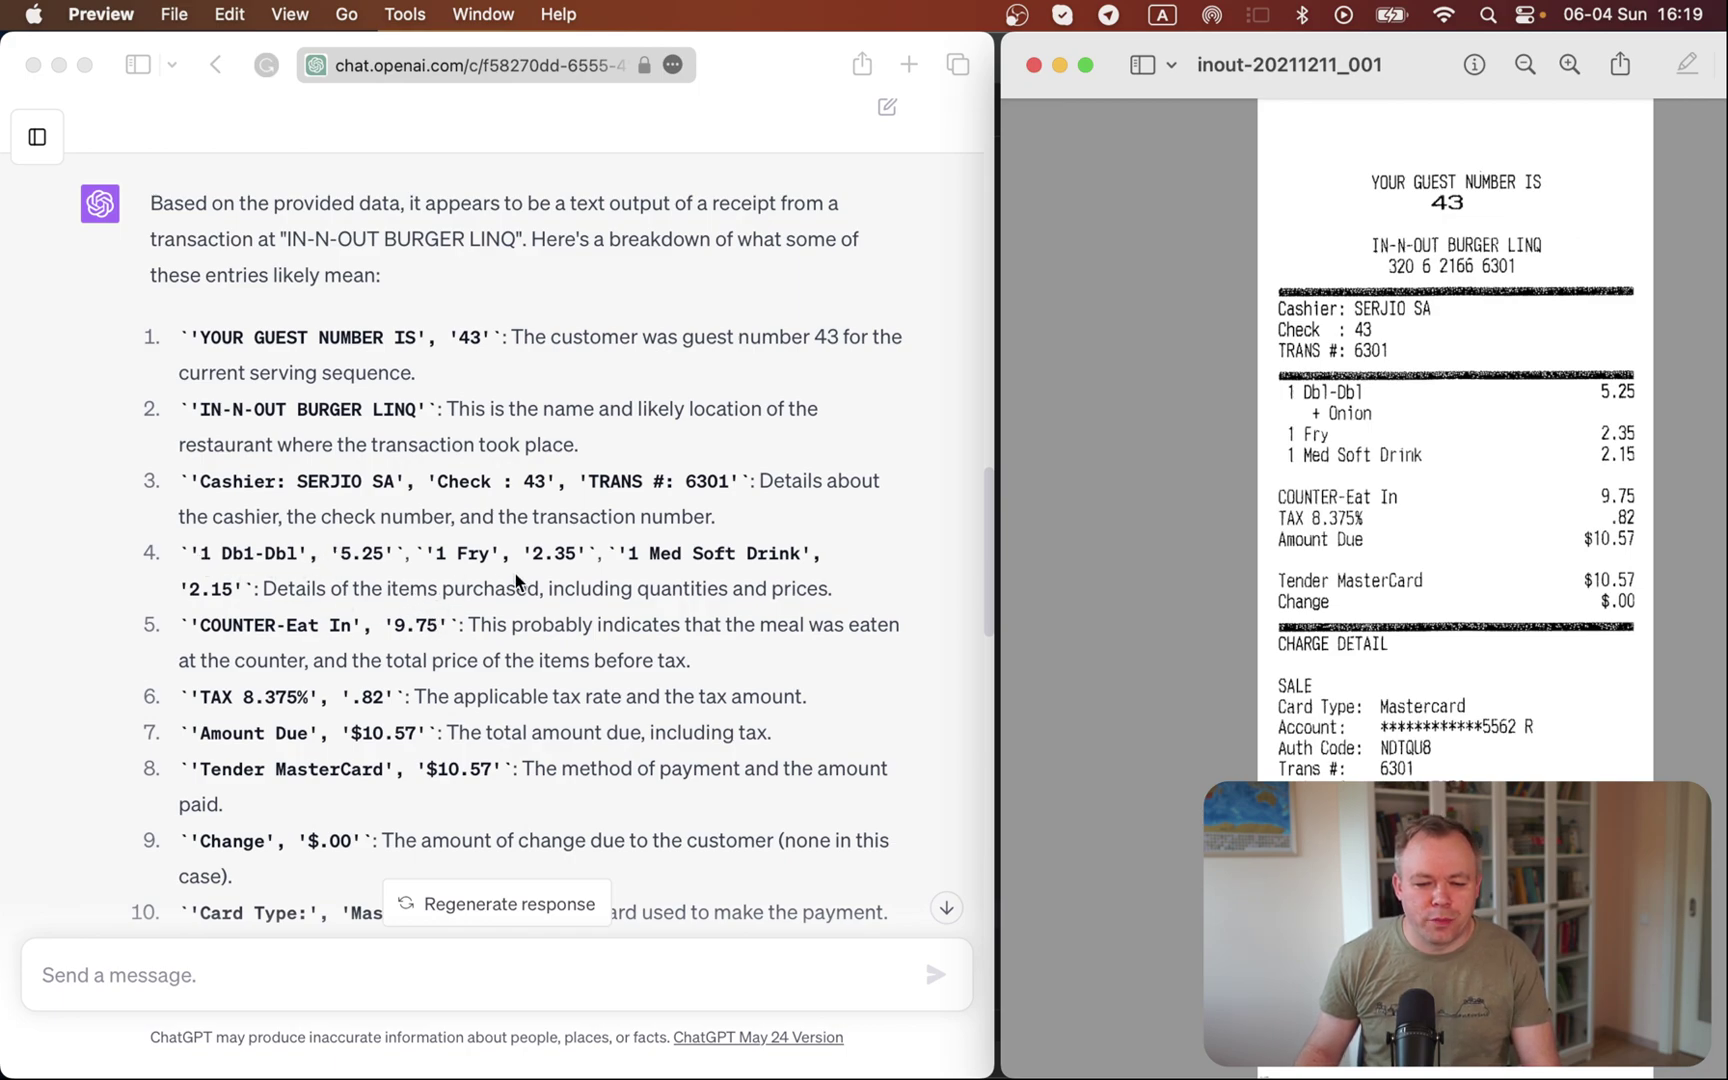
# Scroll to the answers that Fry costs $2.35 and the receipt was printed 2021-11-30
pyautogui.scroll(-2, 320, 638)
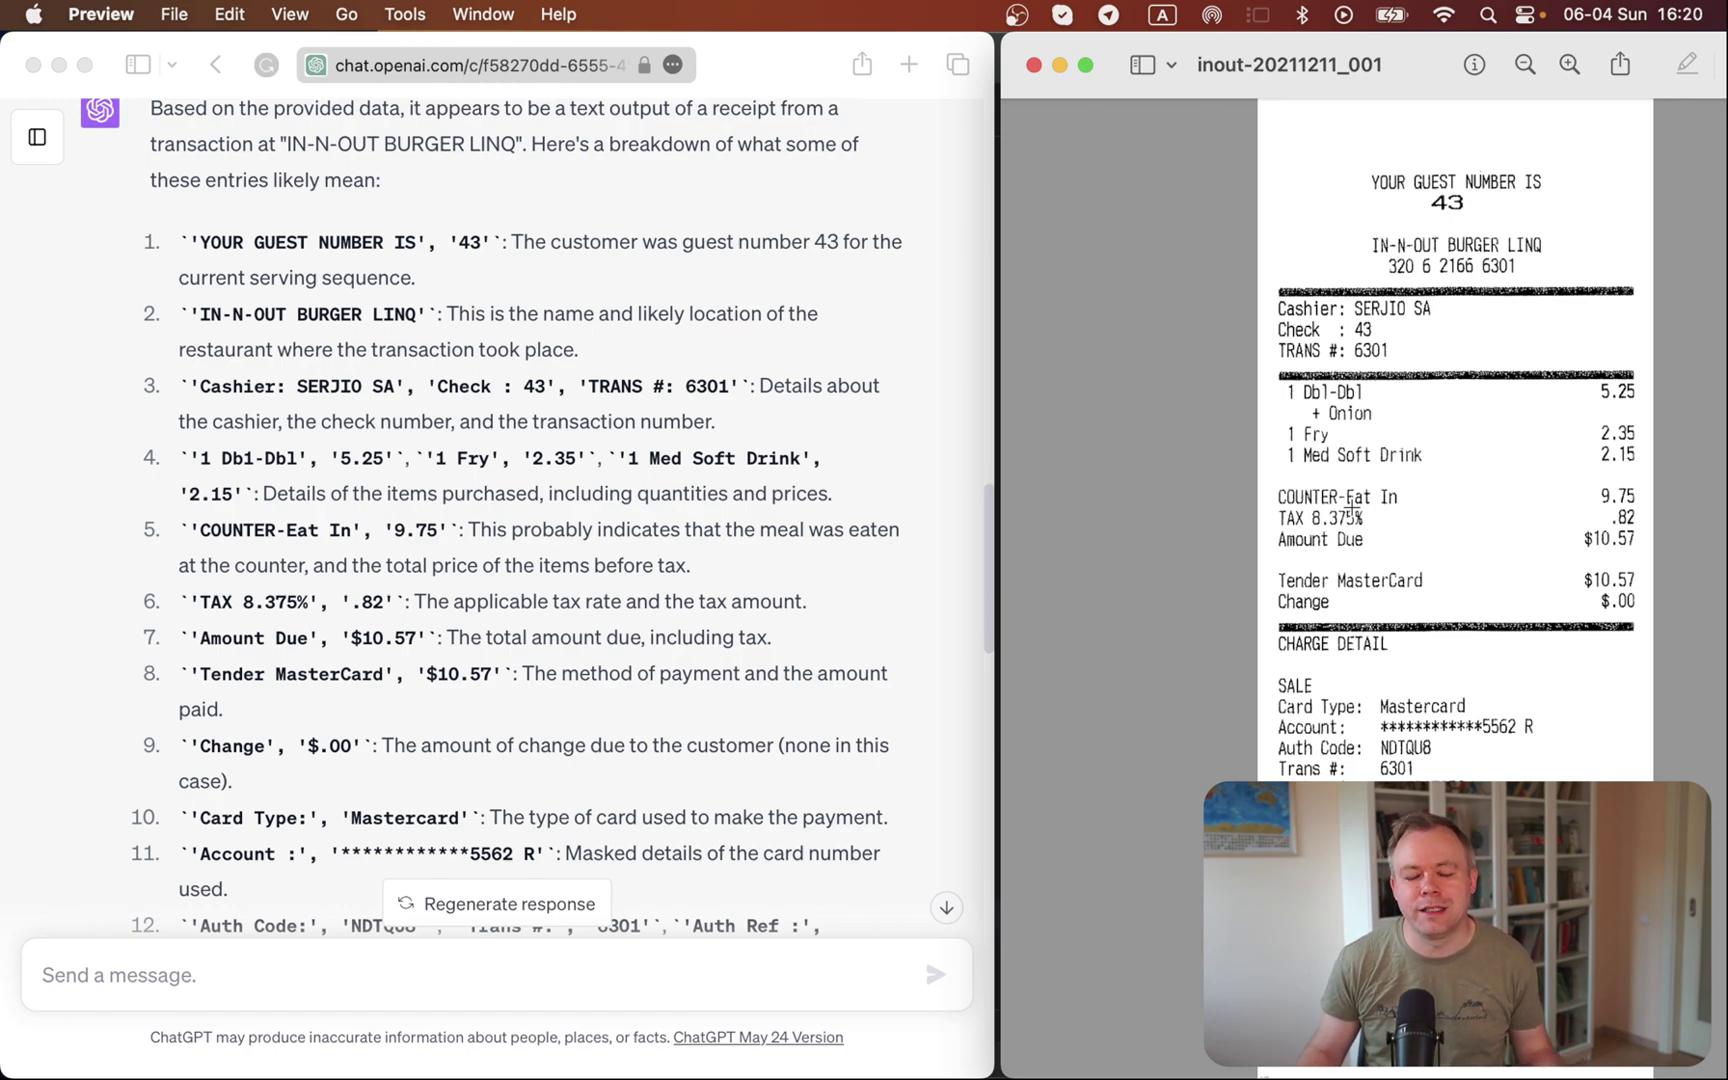
pyautogui.scroll(-10, 441, 697)
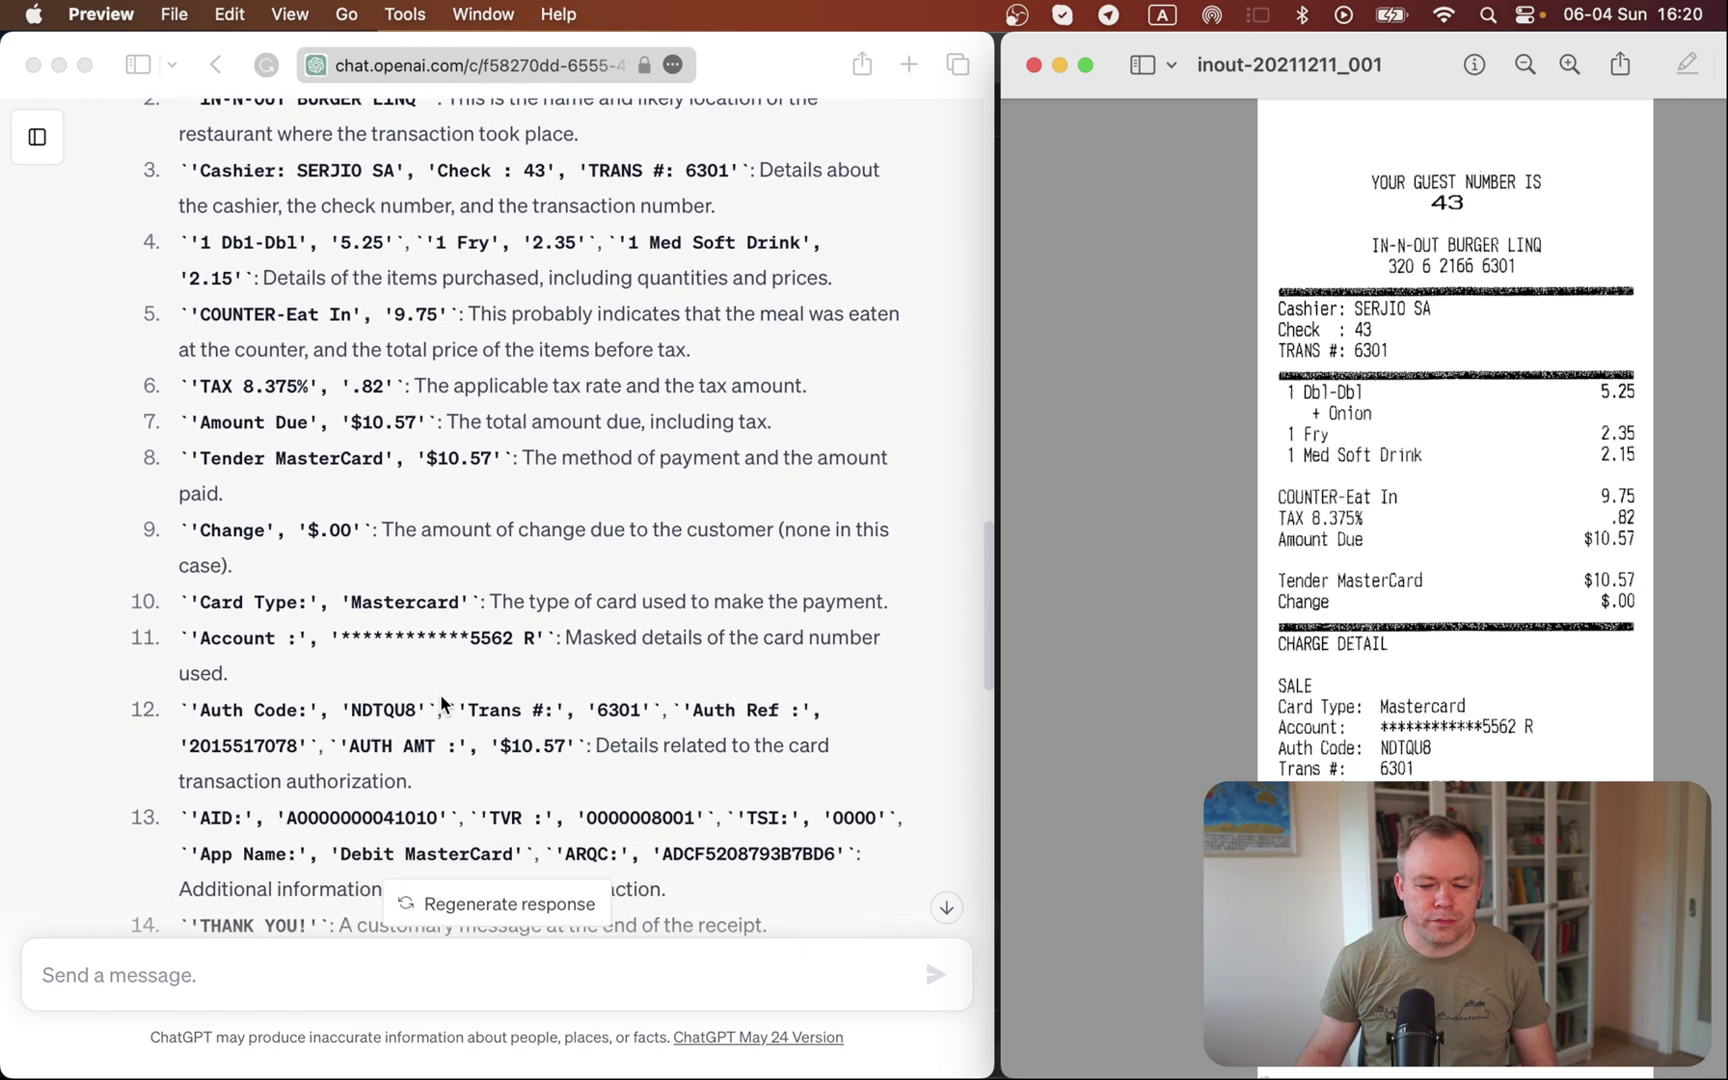
pyautogui.scroll(-5, 441, 703)
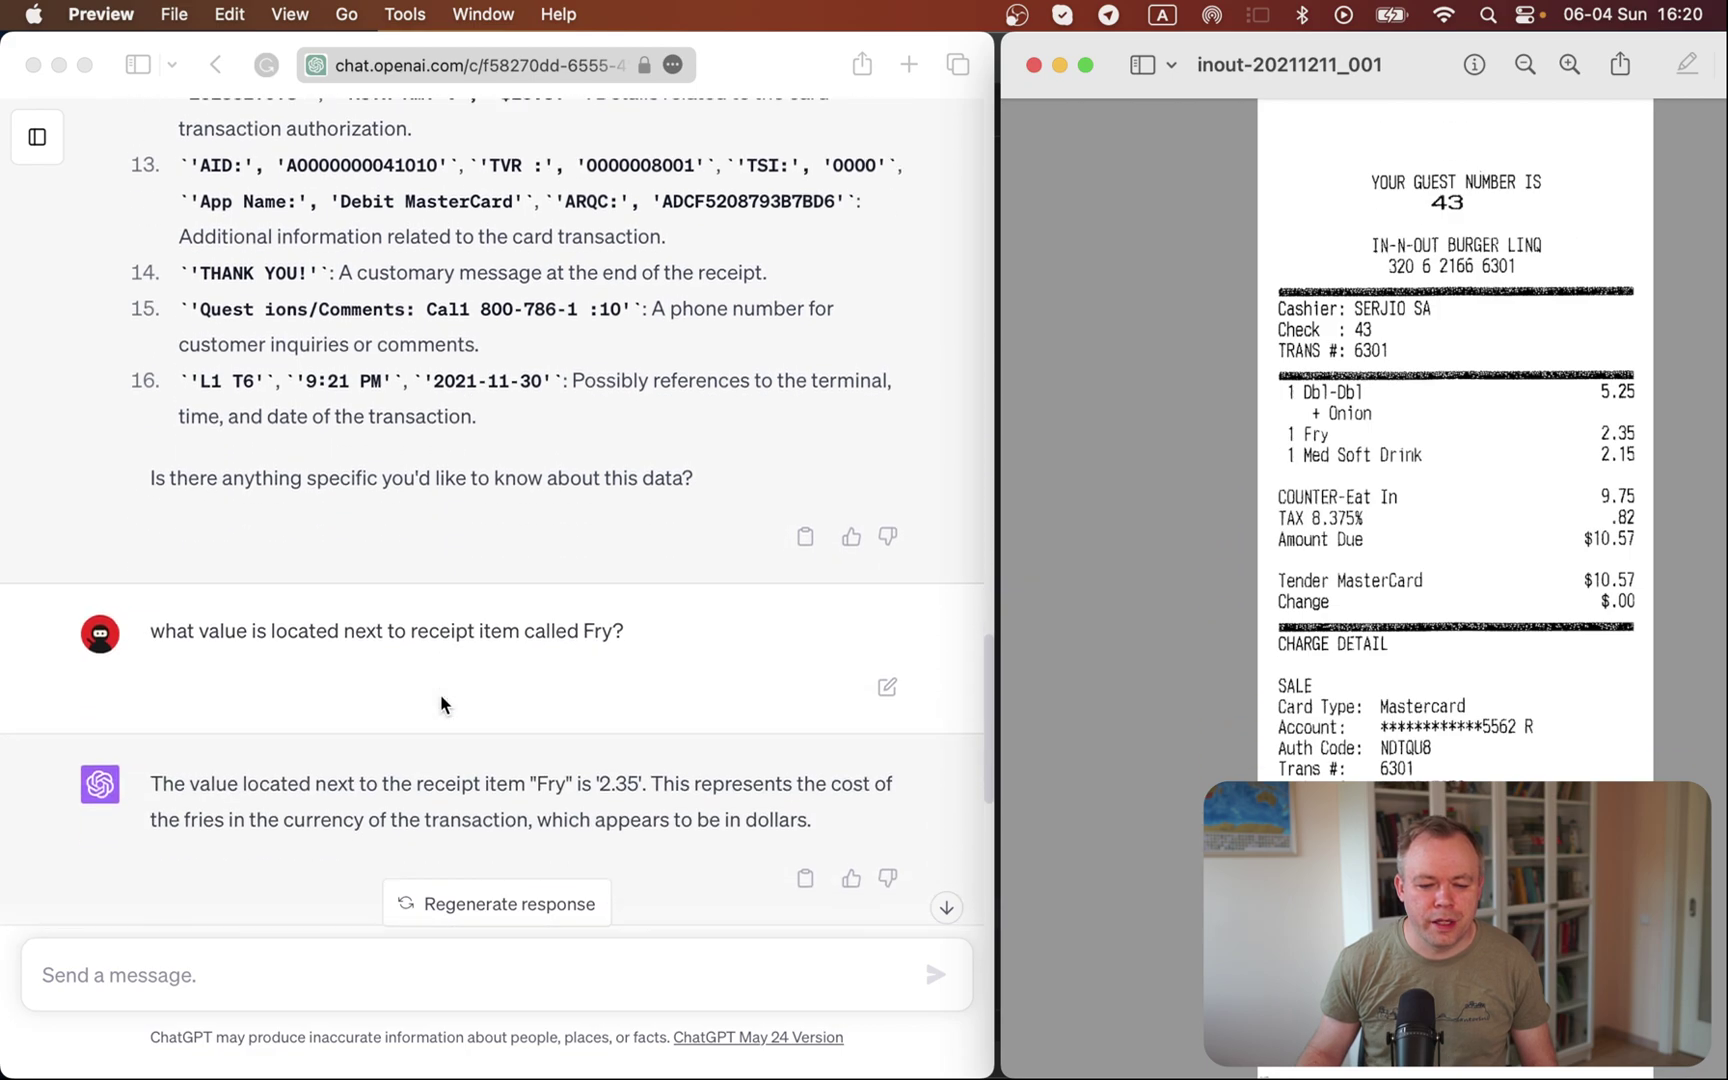
pyautogui.scroll(-1, 450, 700)
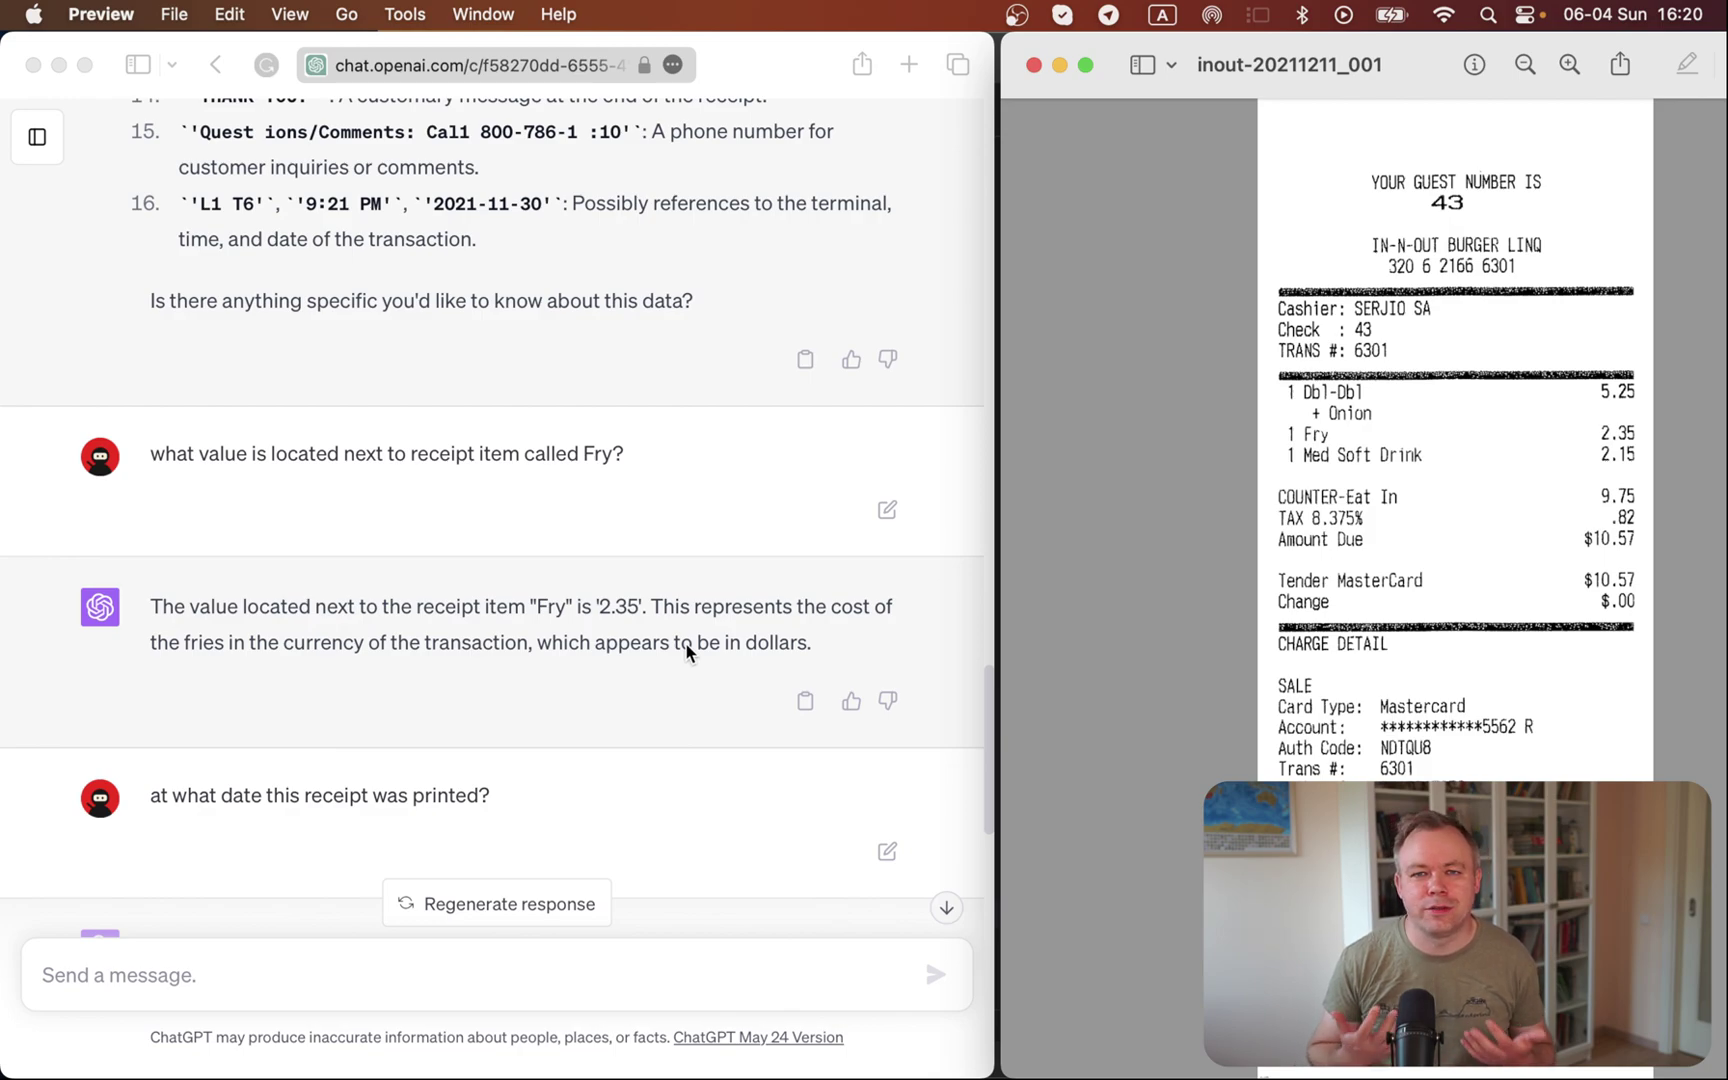
# Scroll to the $8.22 amount due without Fry and the Db1-Db question's reply
pyautogui.scroll(-3, 684, 650)
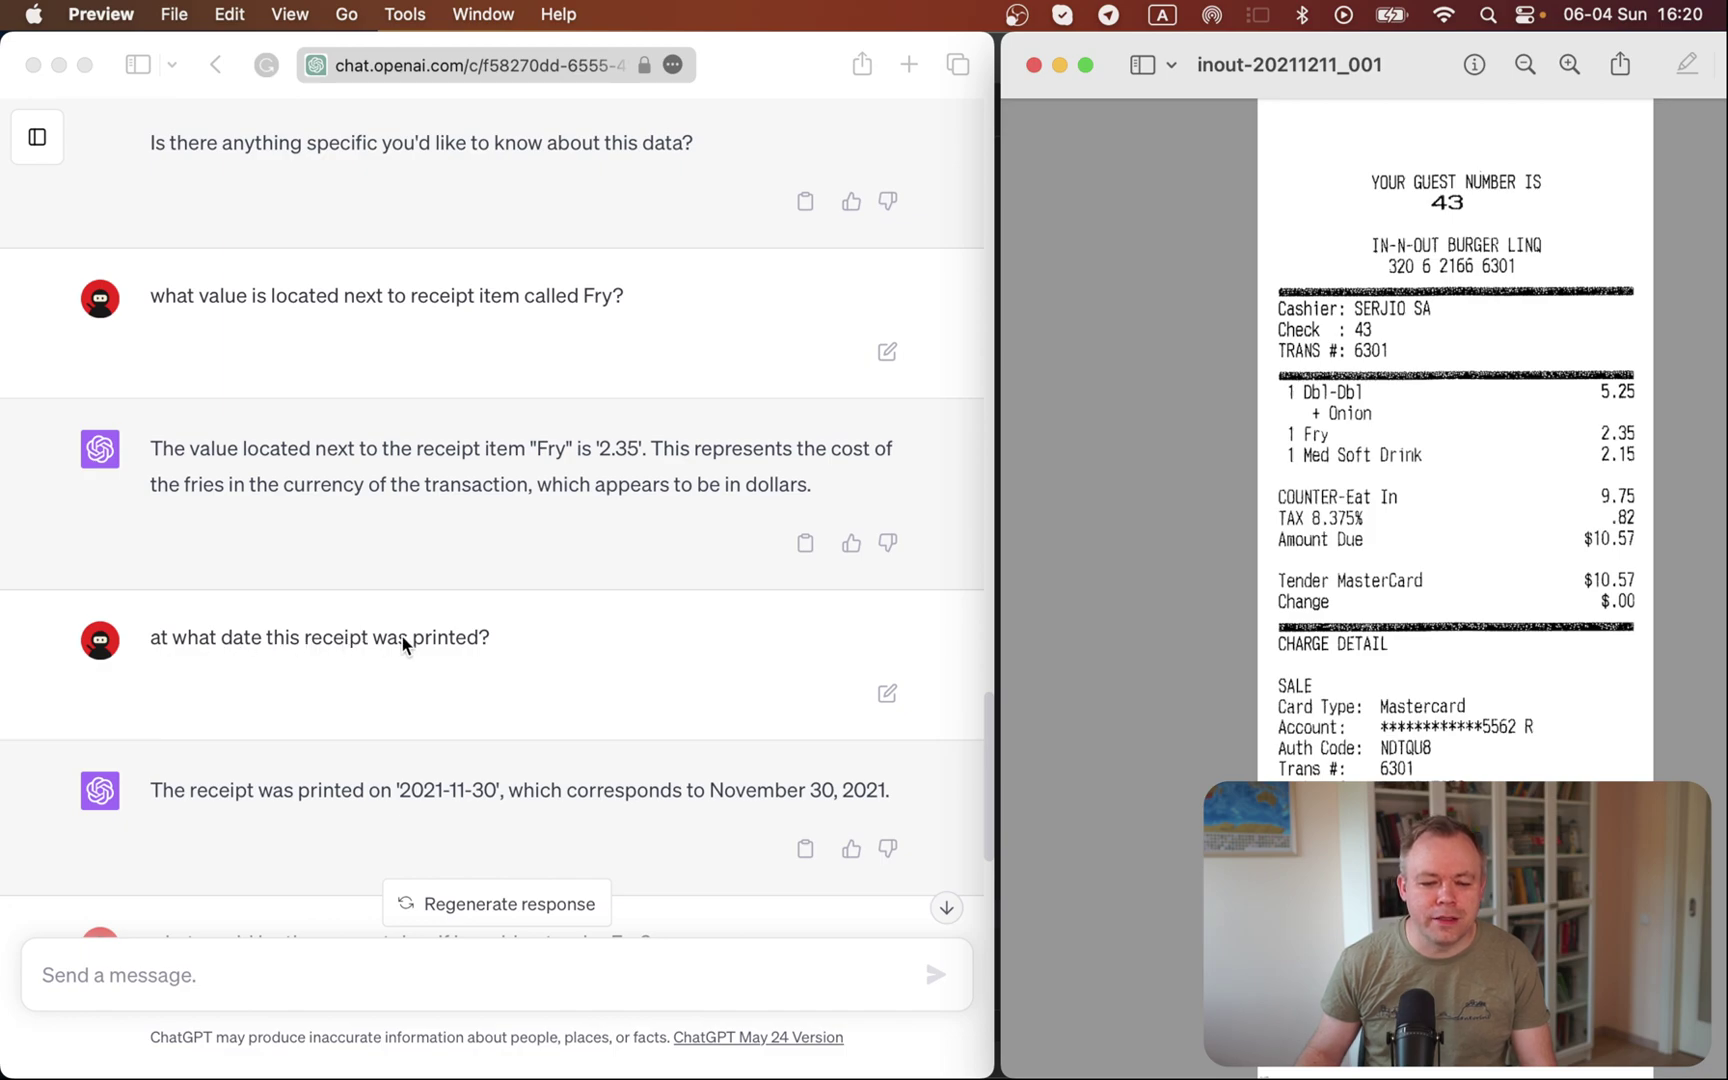
pyautogui.scroll(-3, 420, 641)
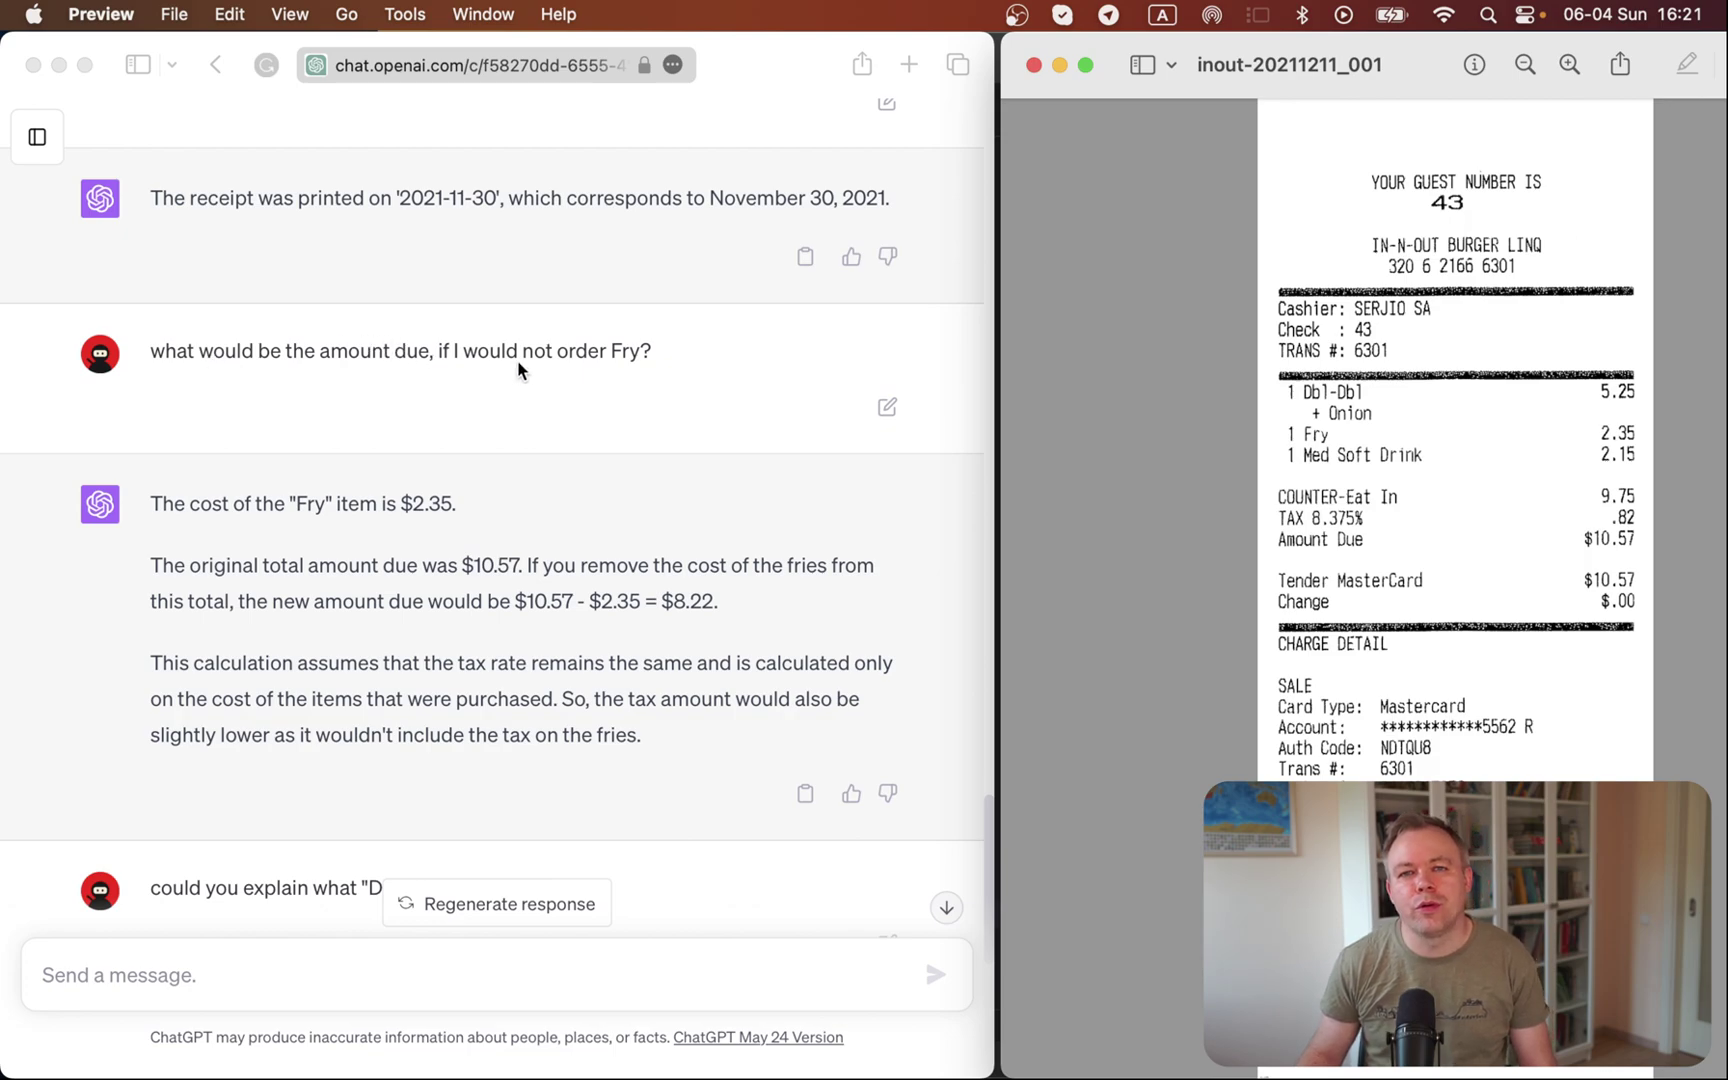
pyautogui.scroll(-2, 518, 370)
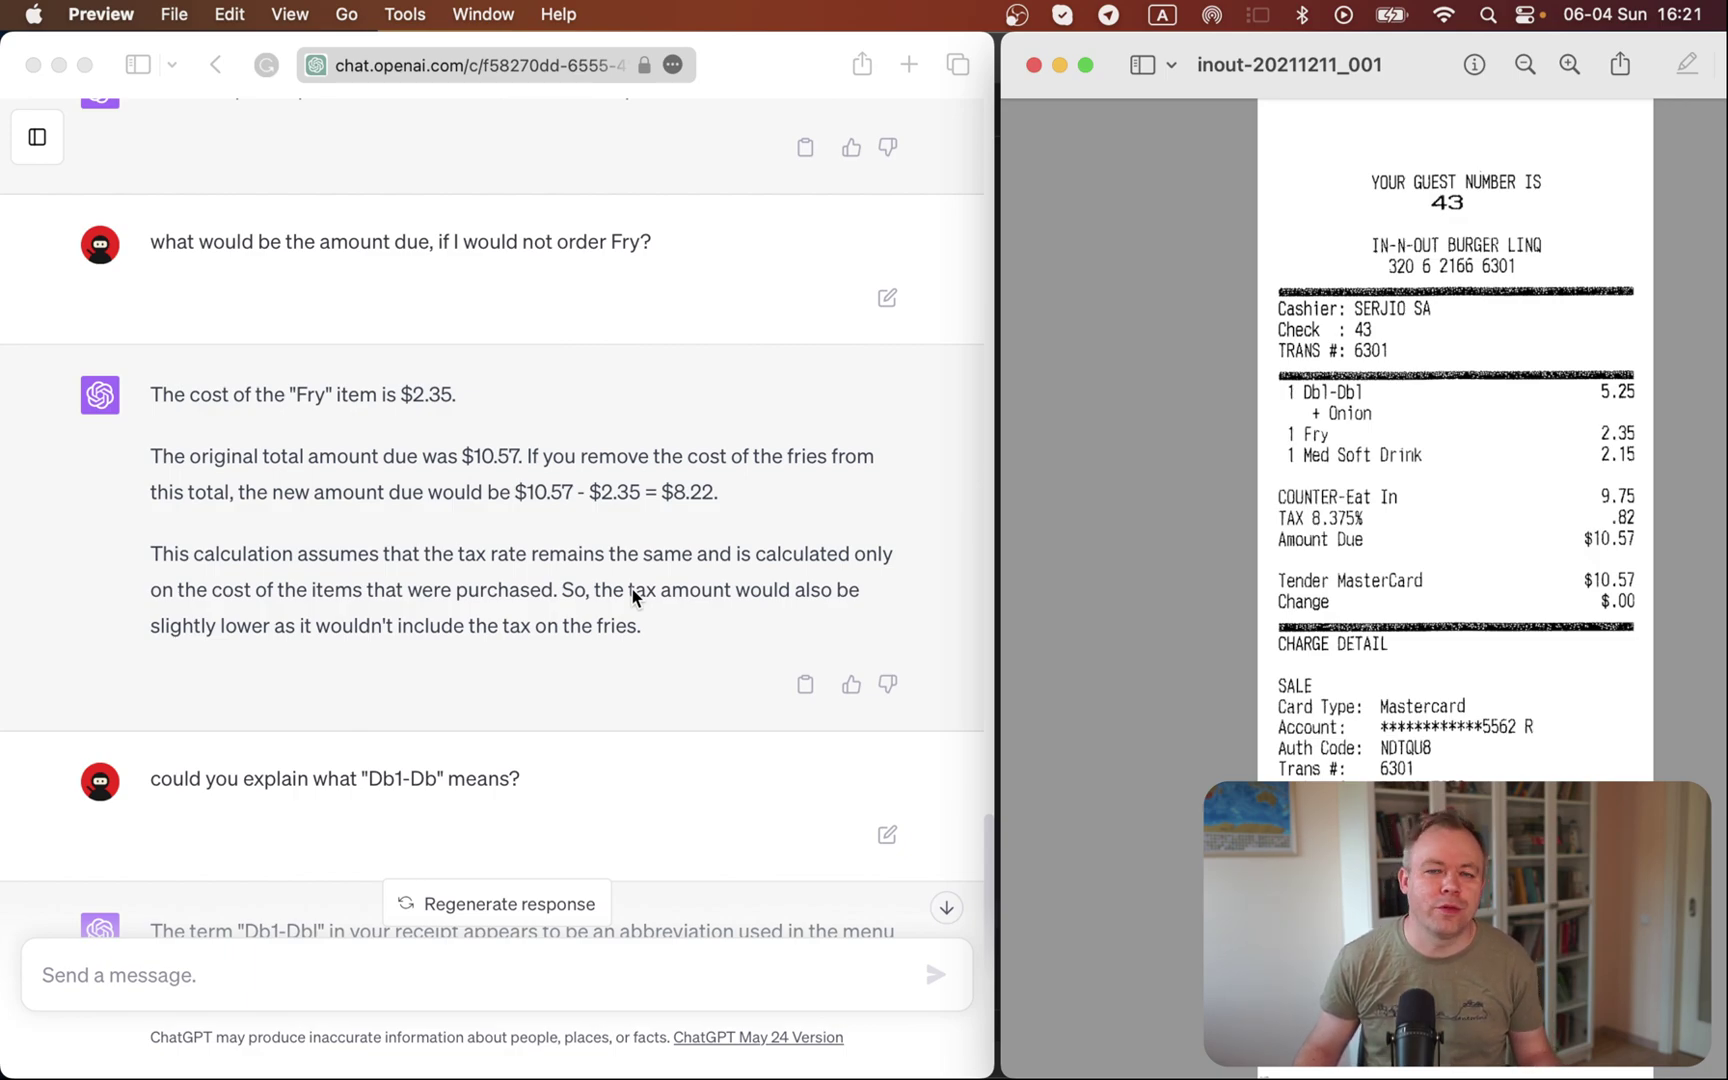
# Read GPT-4's answer that Db1-Dbl means a Double-Double: two beef patties, two cheese slices
pyautogui.scroll(-2, 632, 589)
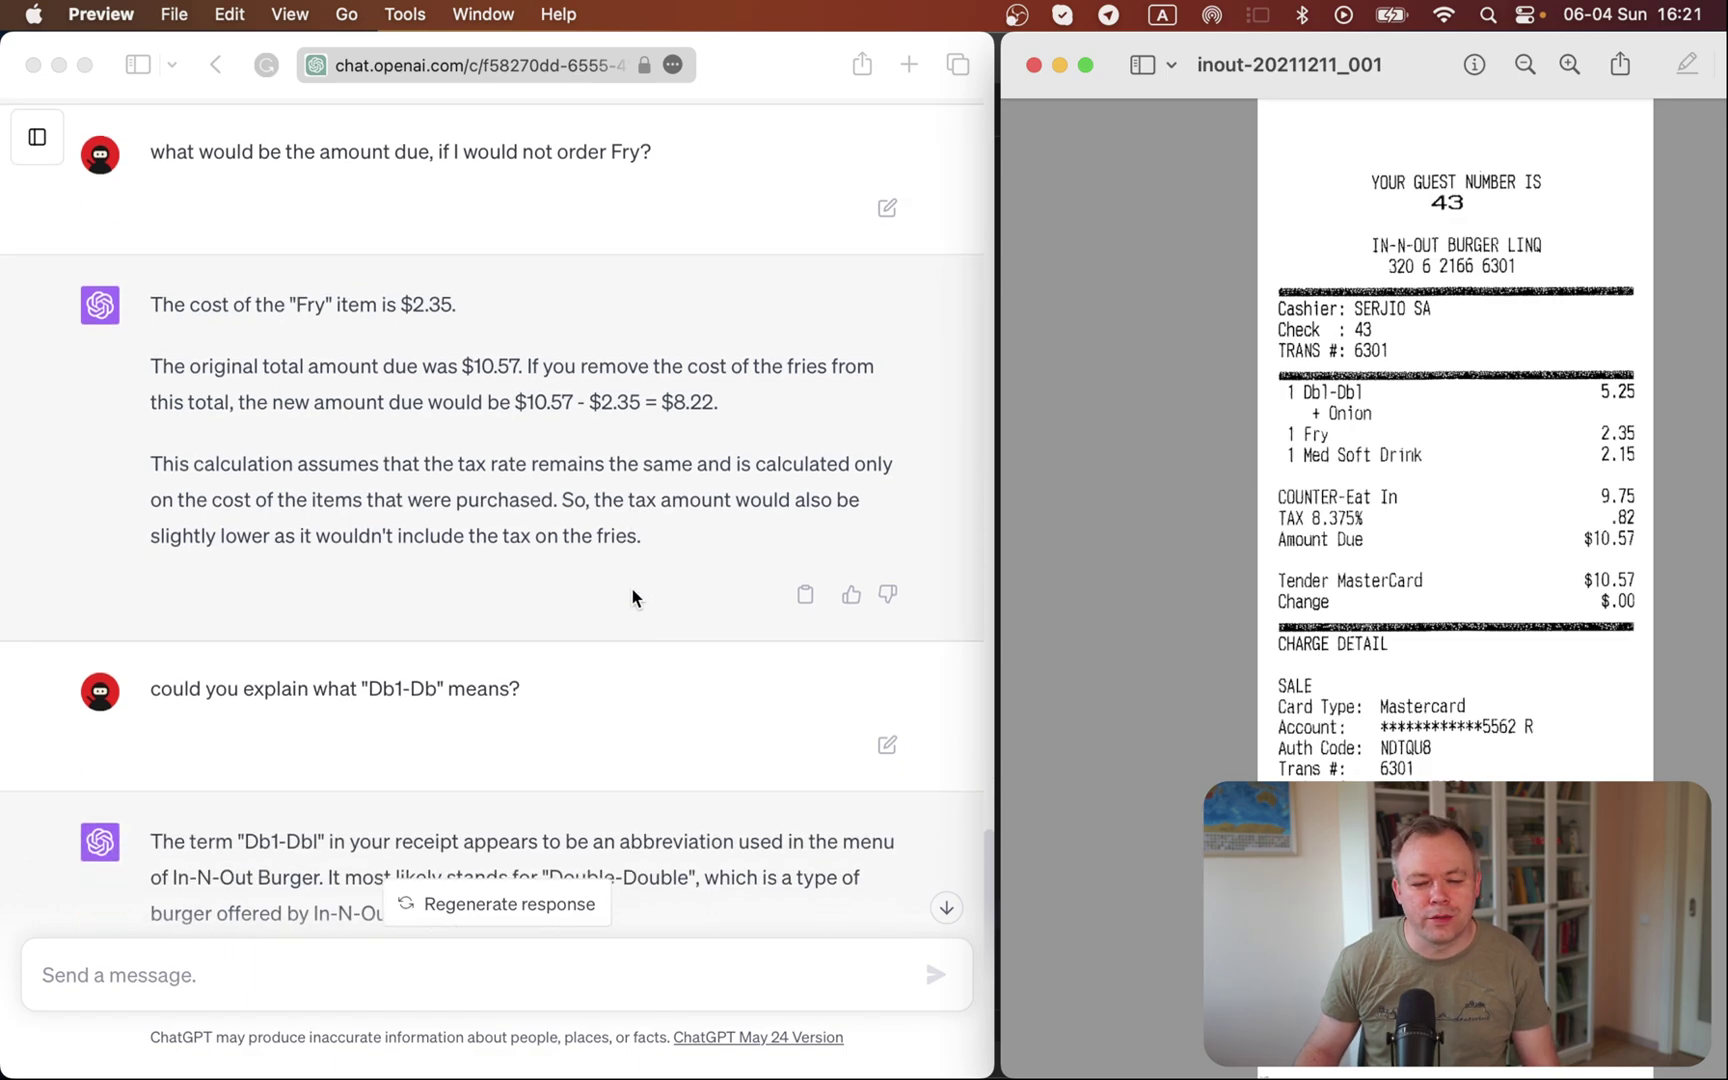
pyautogui.scroll(-6, 632, 597)
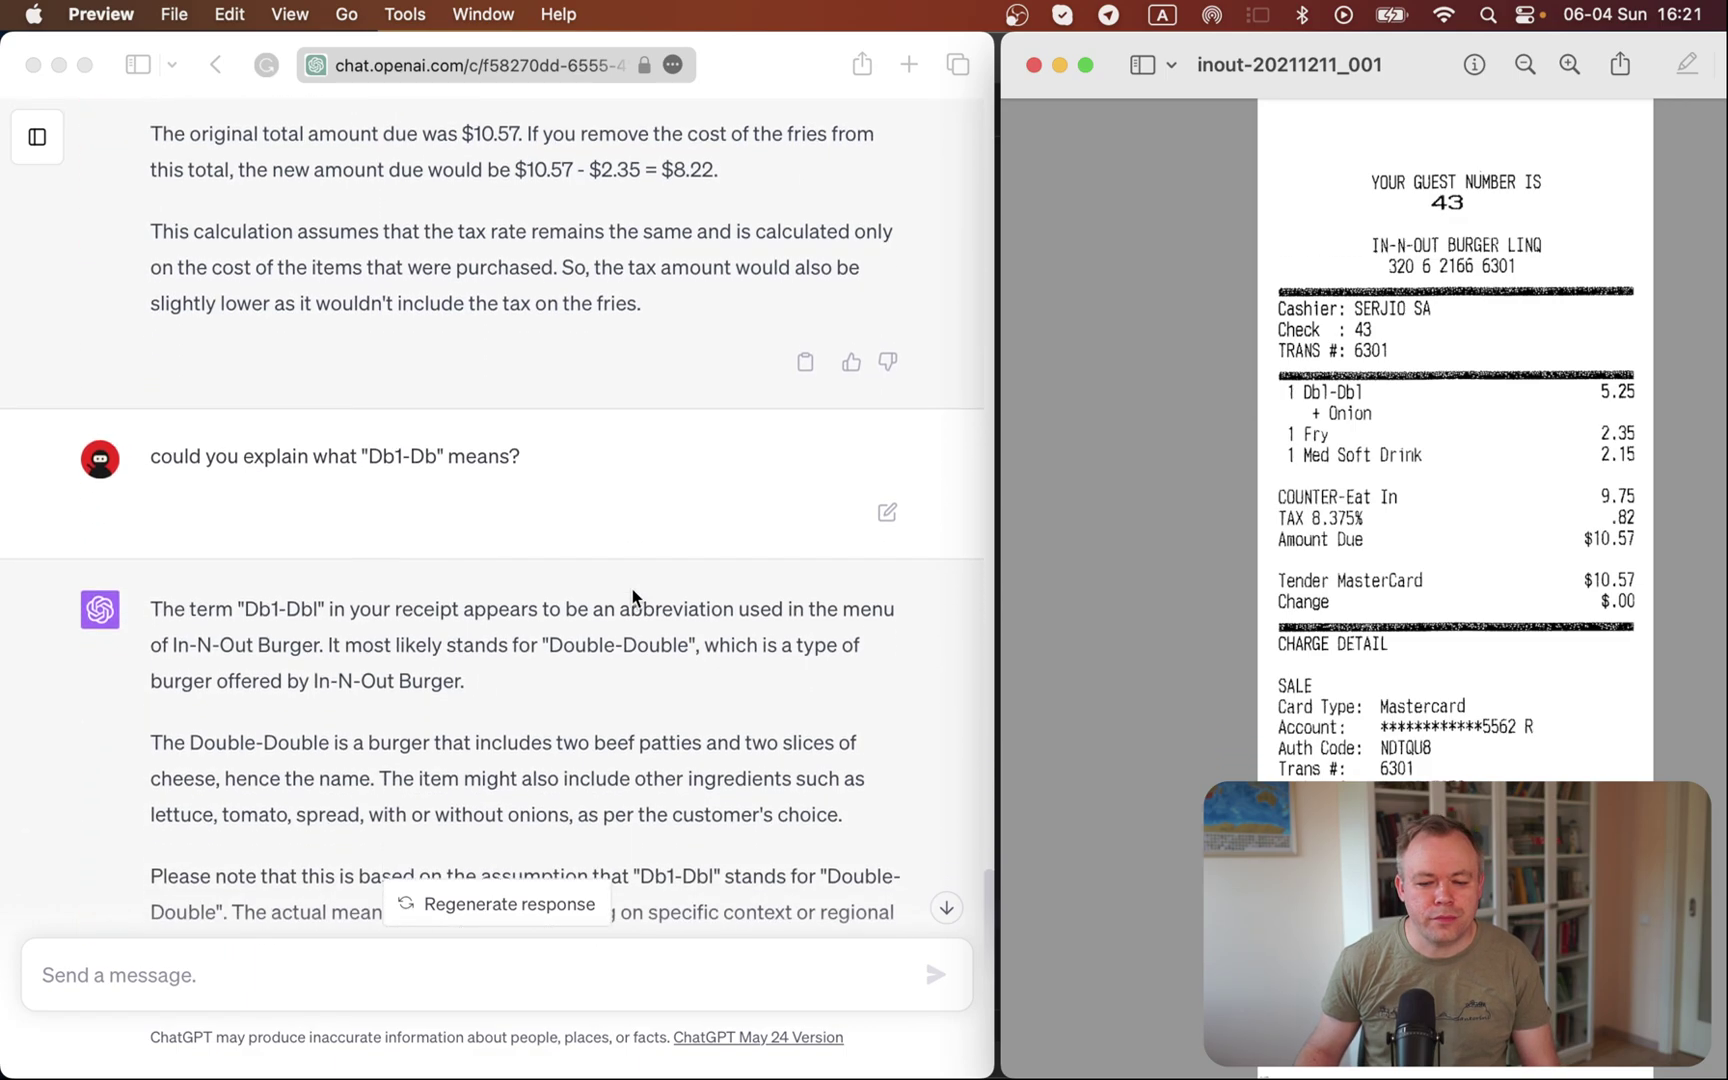